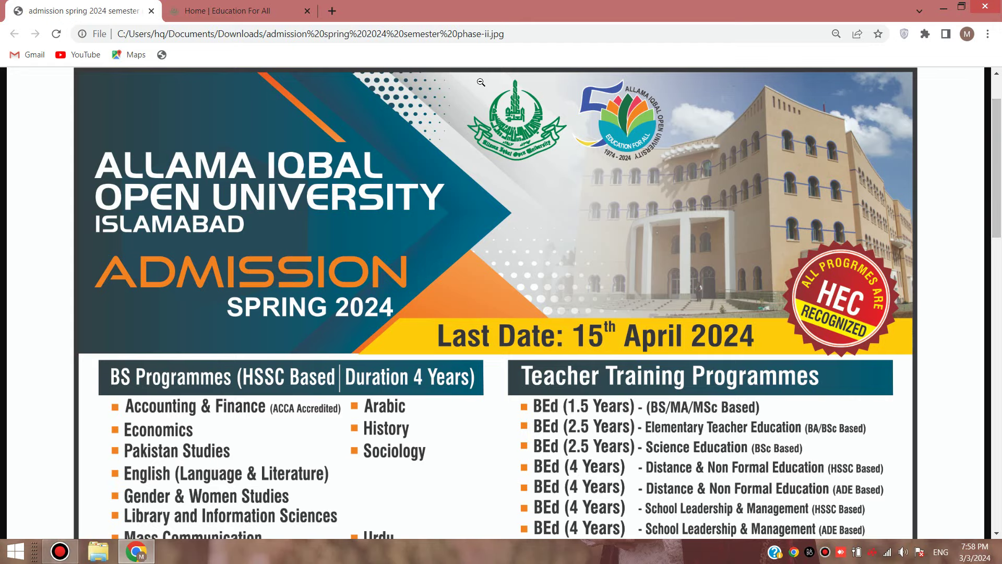
Open the university's Fee Tariff for Spring 2024 from its website and examine the first-semester fees for each programme
left_click(198, 7)
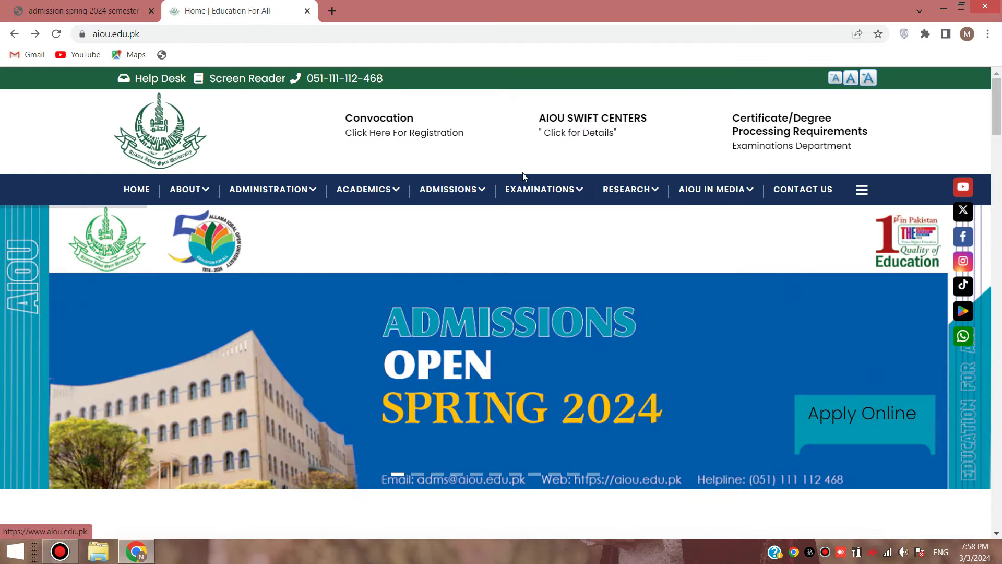
mouse_move(520, 219)
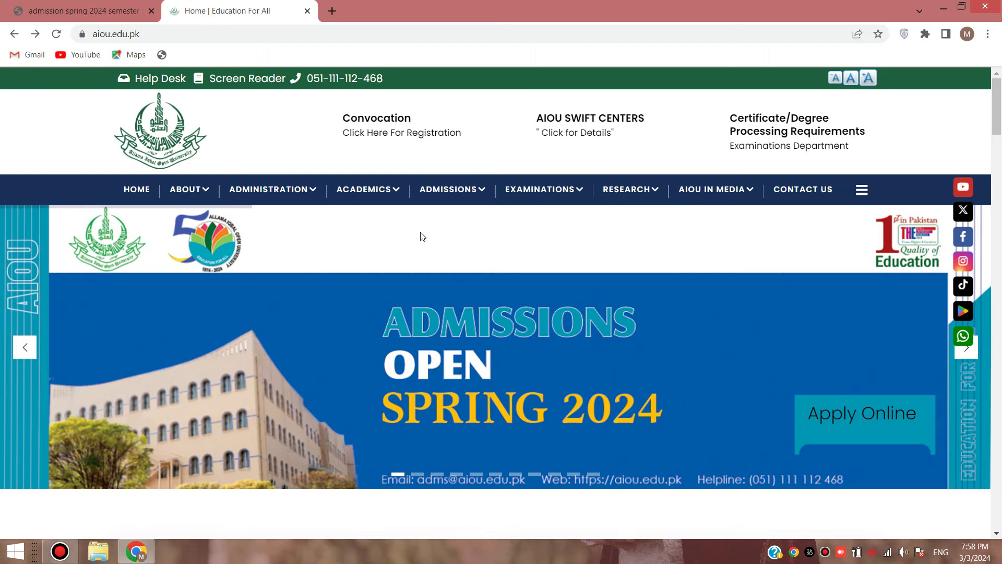
mouse_move(480, 193)
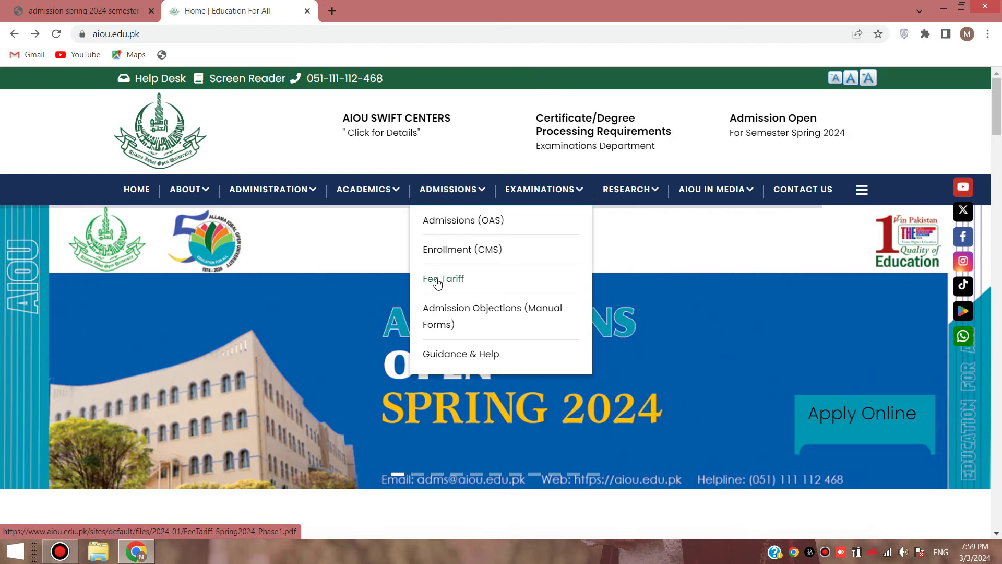
left_click(437, 281)
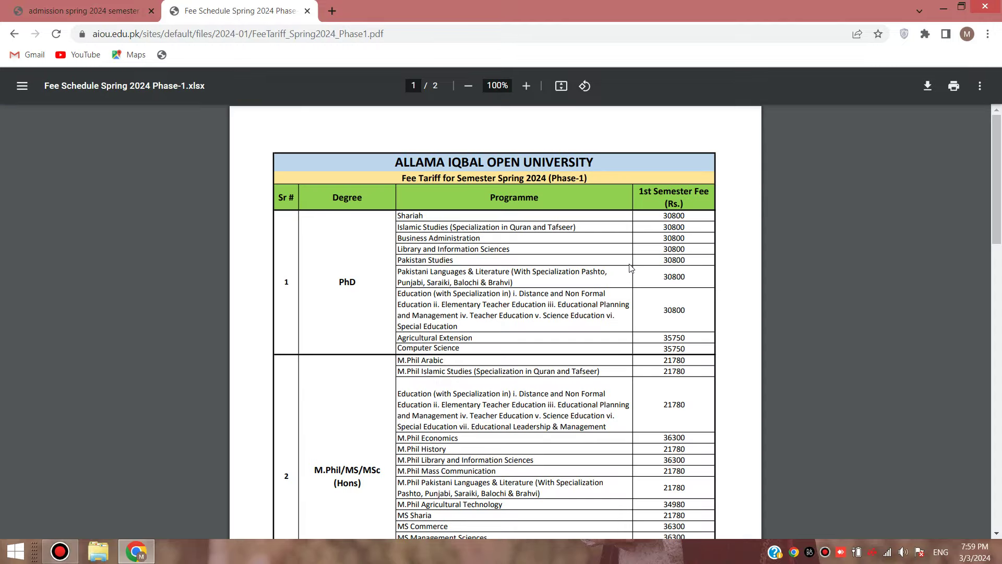
scroll(630, 268, "down", 10)
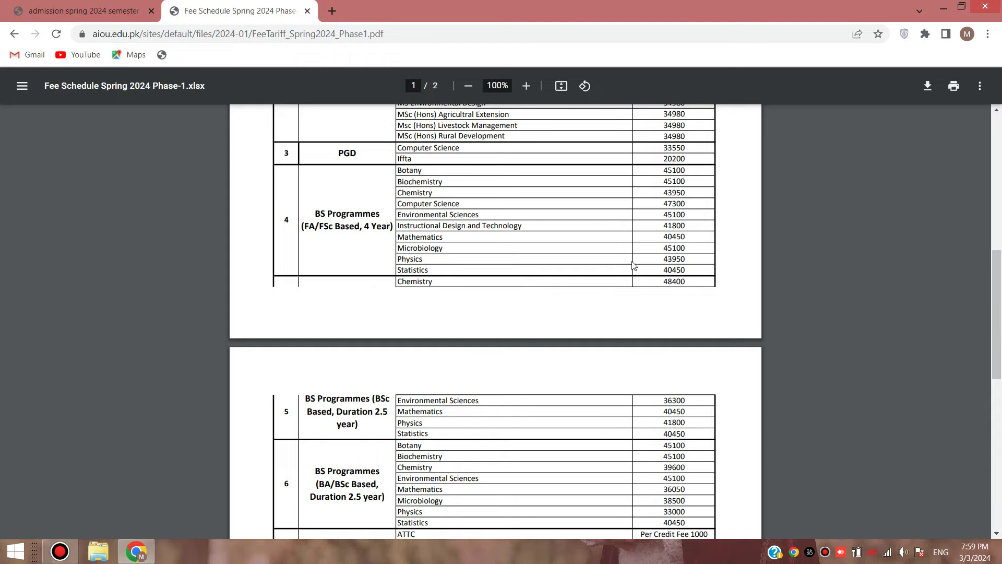
scroll(633, 266, "up", 10)
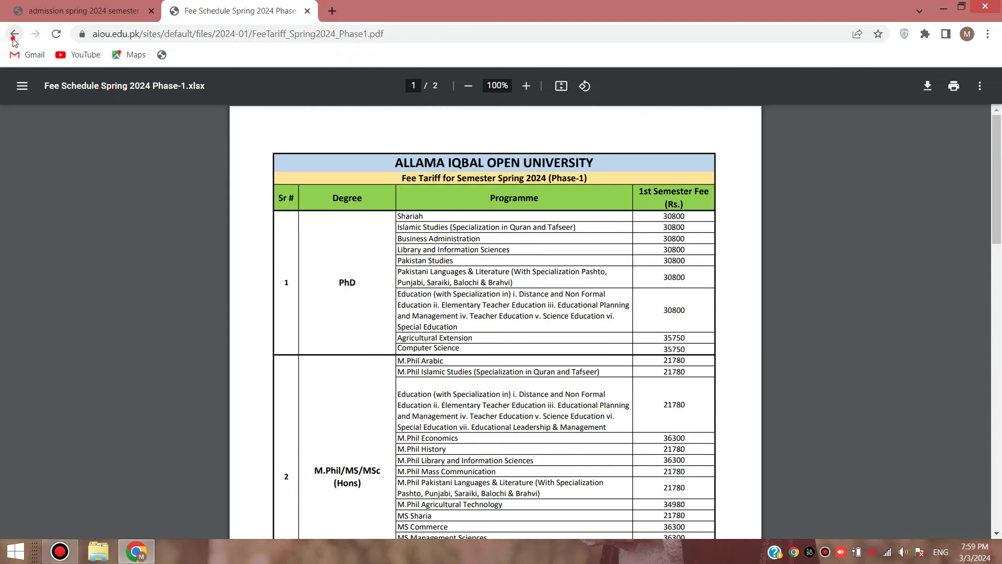
Return to the university homepage and open the online application for new admission through Admission (OAS)
left_click(13, 38)
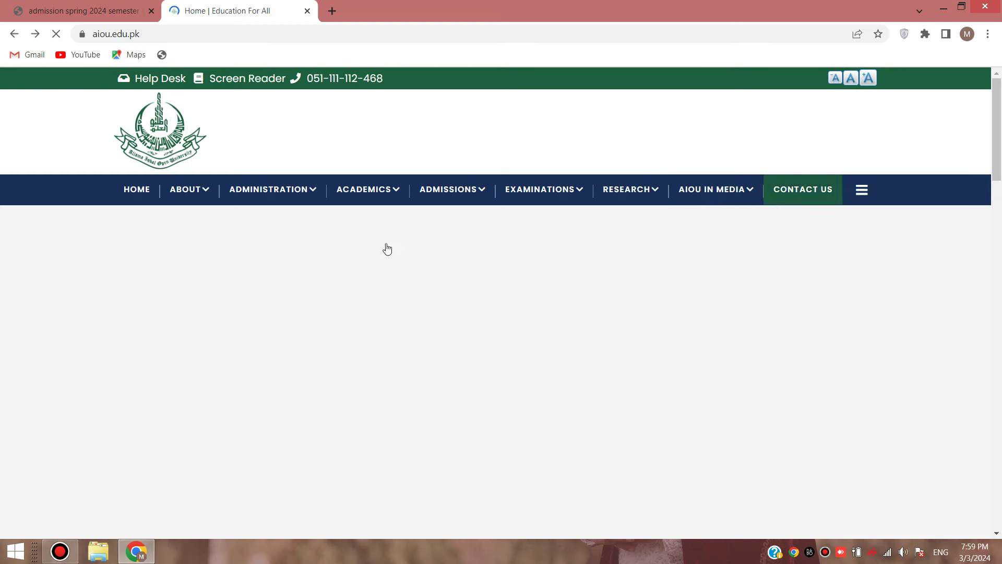
scroll(386, 249, "down", 5)
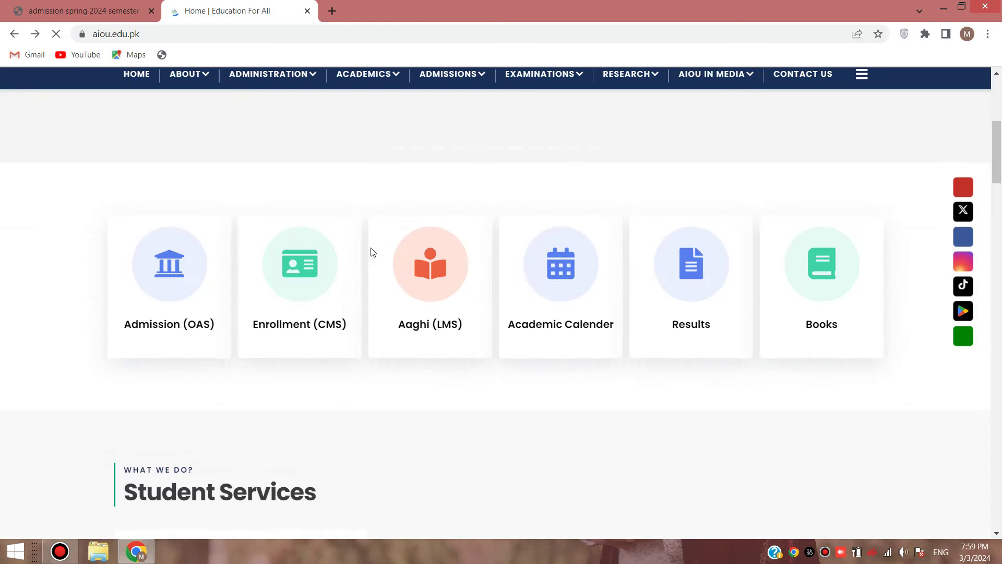
left_click(180, 331)
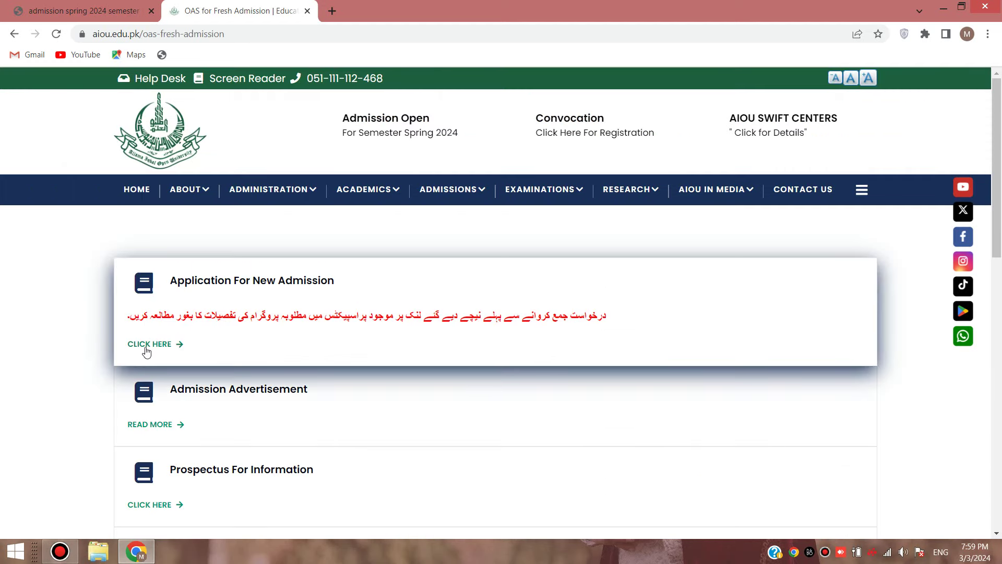
left_click(147, 348)
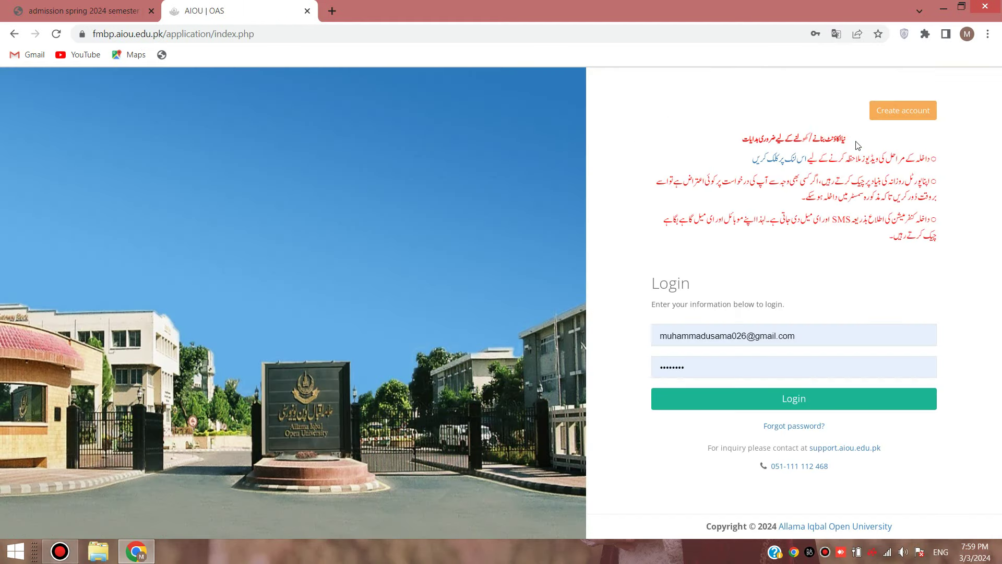
Open the account registration form and view the fields required to create an account
left_click(914, 113)
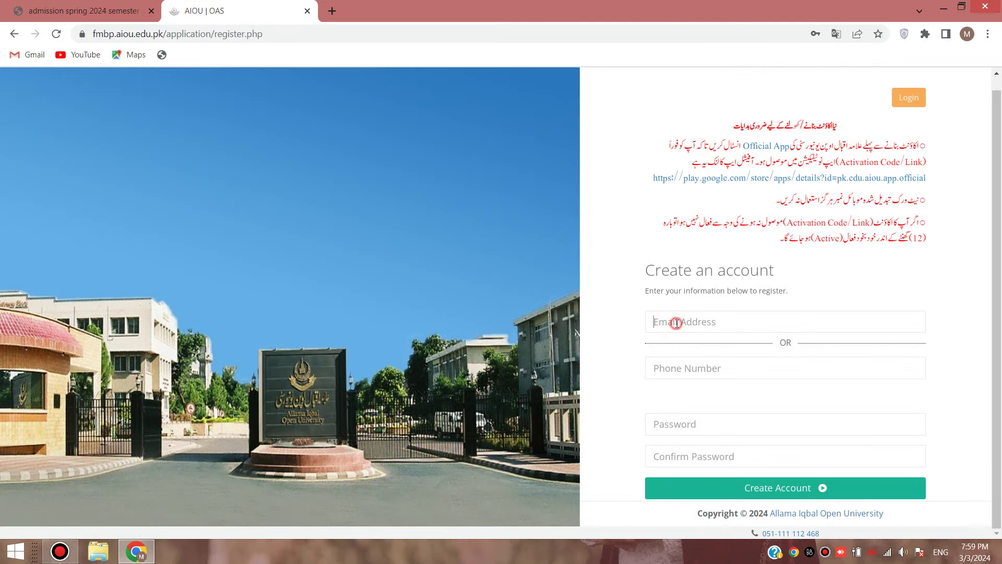
left_click(677, 322)
left_click(629, 342)
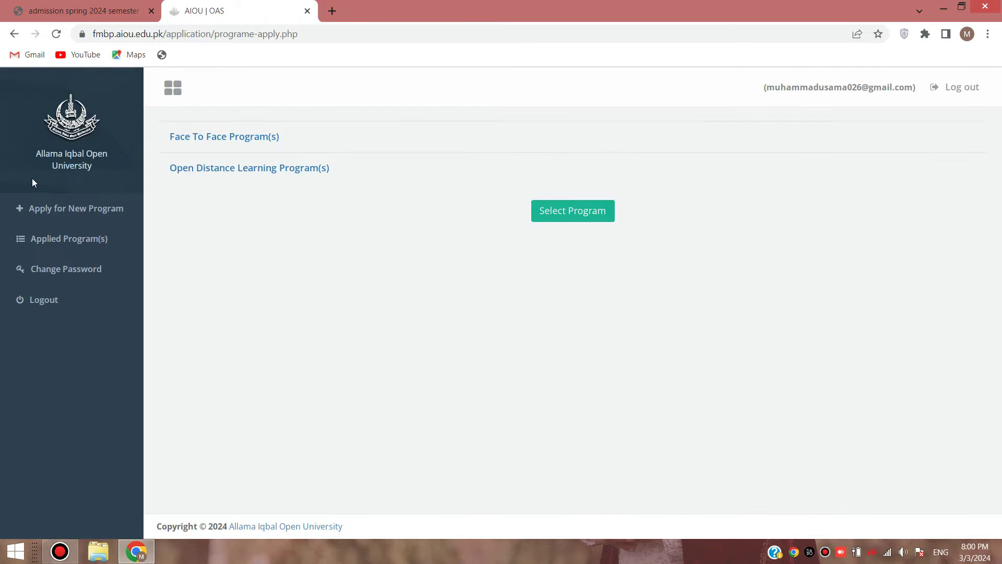
Choose ODL - BED1.5 from the Open Distance Learning programs for Spring 2024
left_click(235, 175)
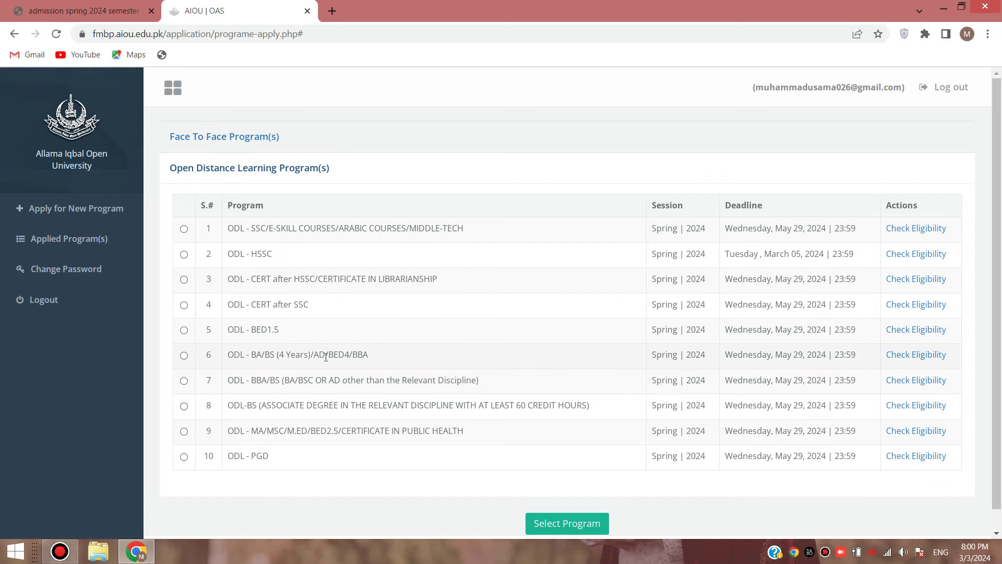
scroll(324, 352, "down", 1)
left_click(184, 309)
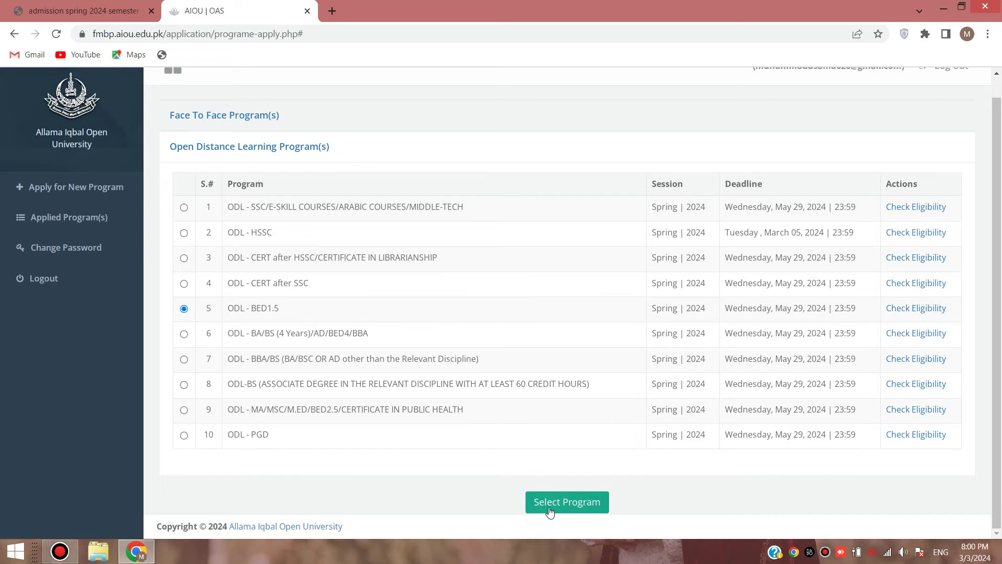
left_click(571, 503)
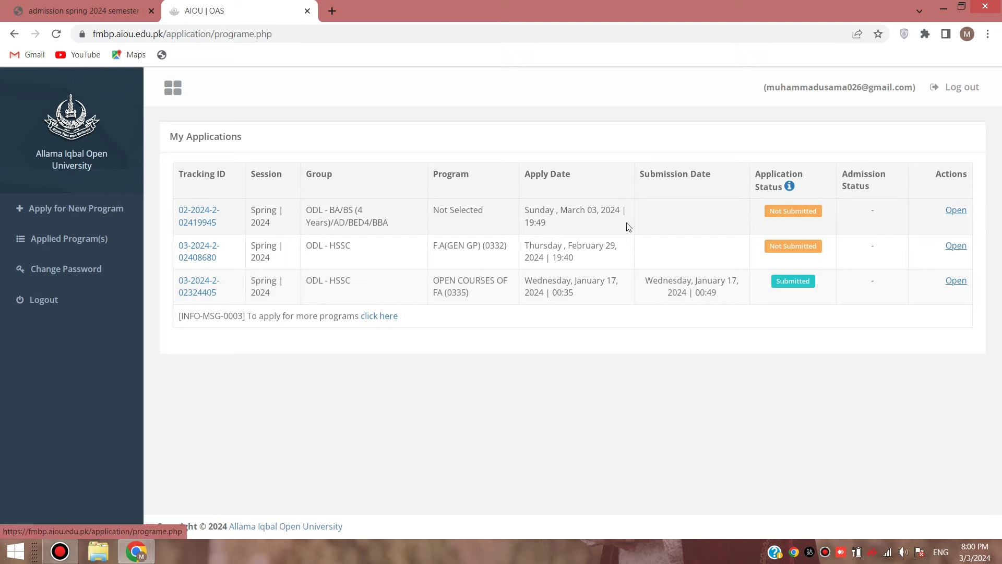
Open the unsubmitted ODL BA/BS application and set the last academic record's degree type to Degree and level to 12 Years
left_click(955, 210)
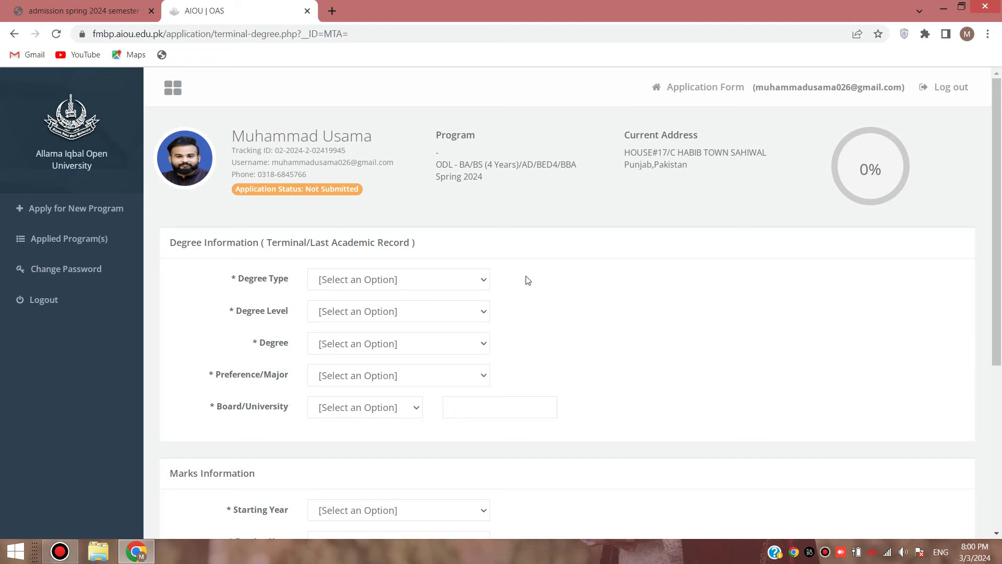
scroll(526, 280, "down", 1)
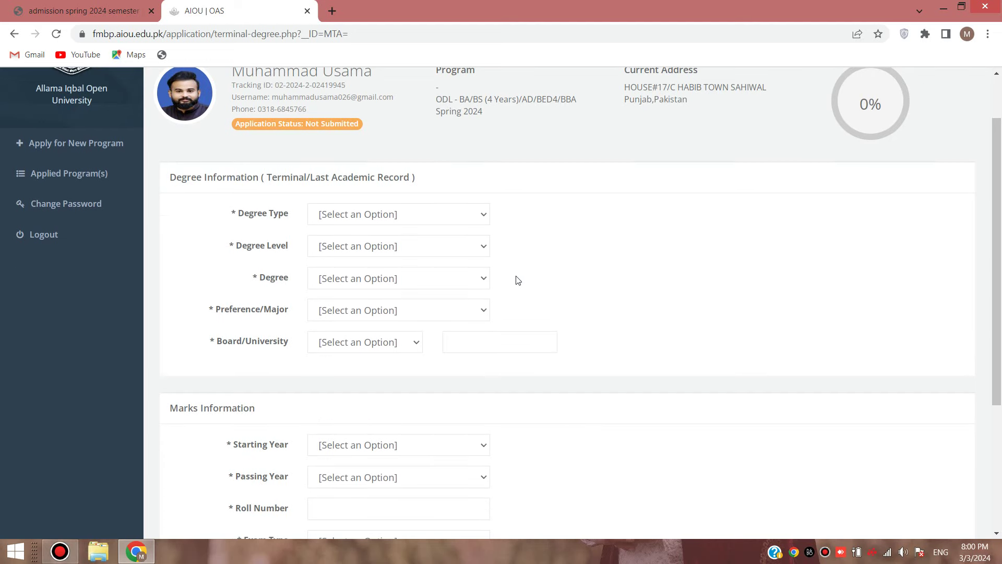
left_click(407, 220)
left_click(367, 244)
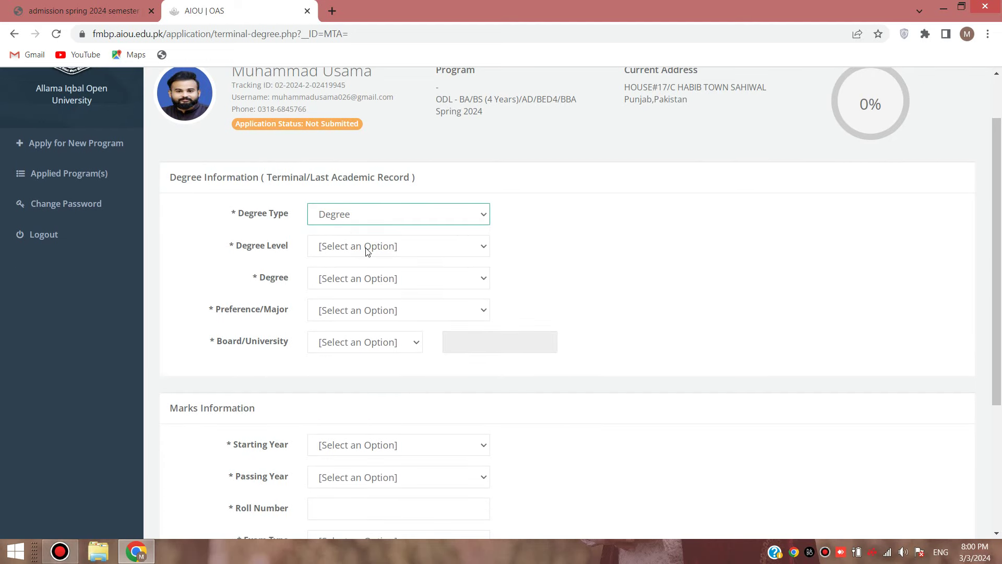
left_click(368, 247)
left_click(350, 277)
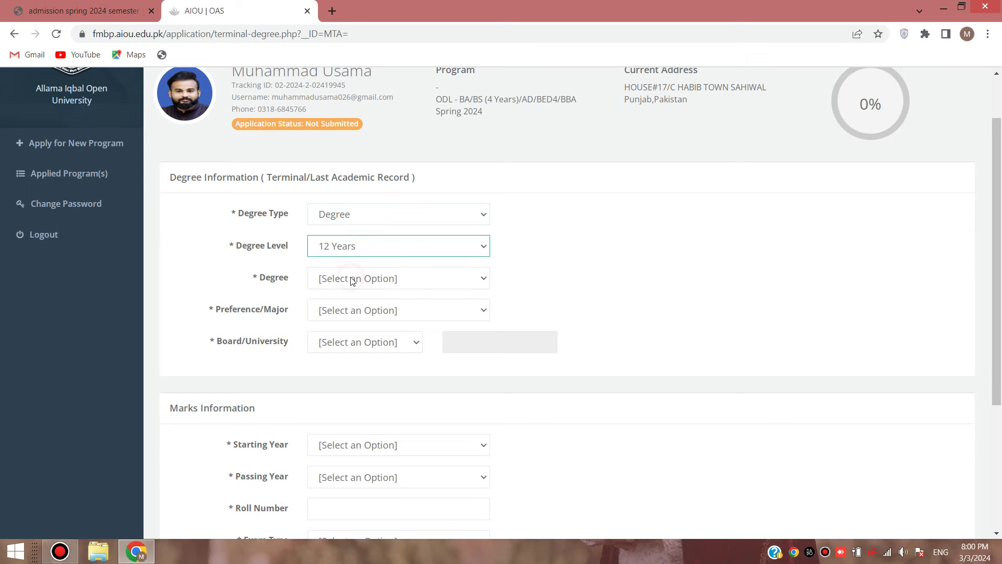
Set the degree to F.Sc. with Pre-Engineering as the major, and browse the Board/University options
left_click(365, 285)
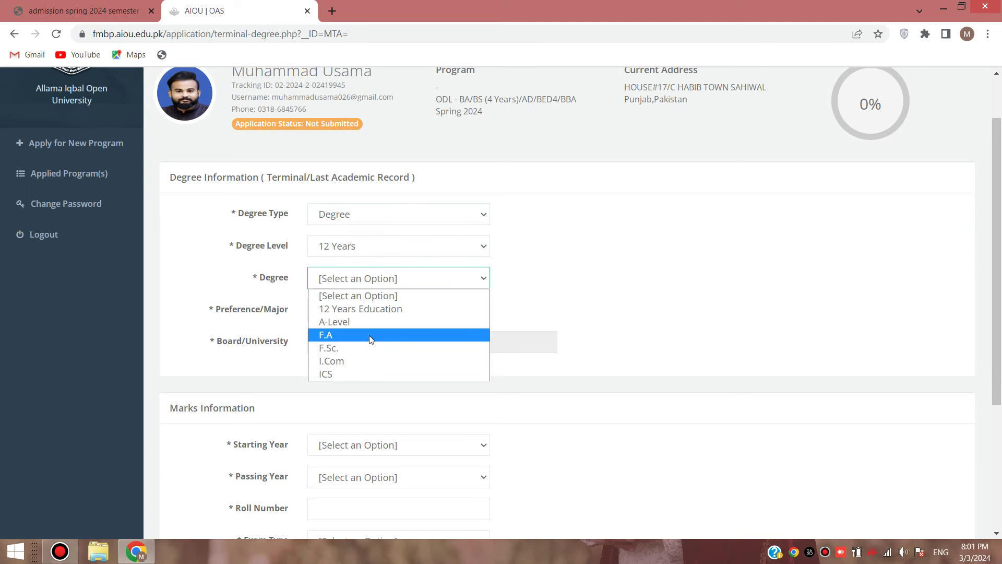
left_click(355, 349)
left_click(405, 312)
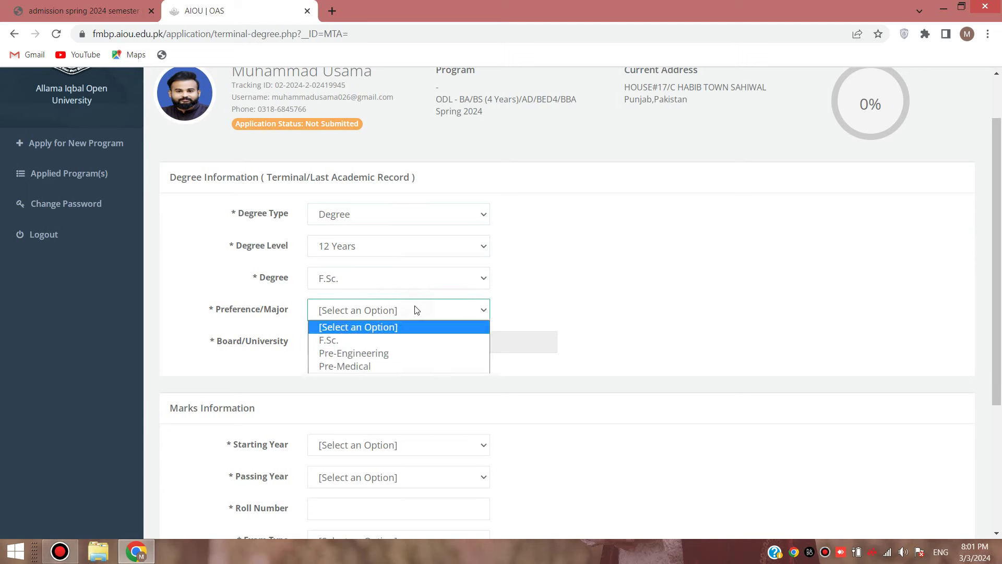
left_click(370, 355)
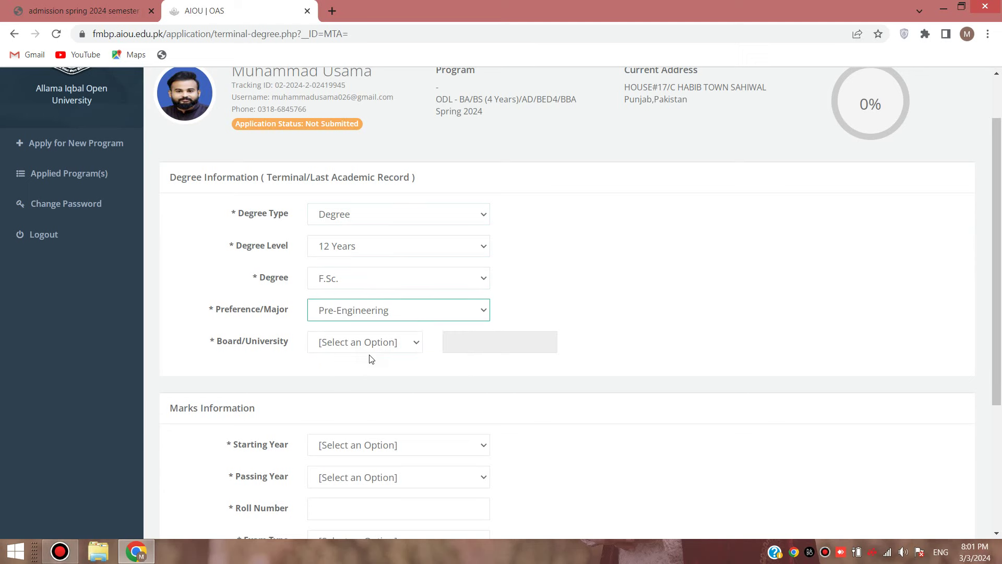
left_click(371, 344)
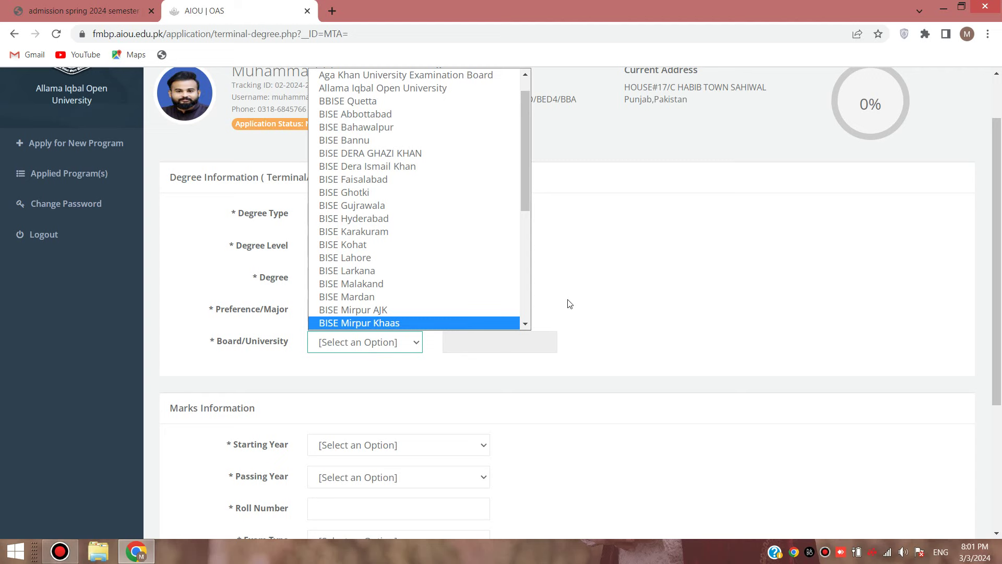
scroll(397, 282, "down", 3)
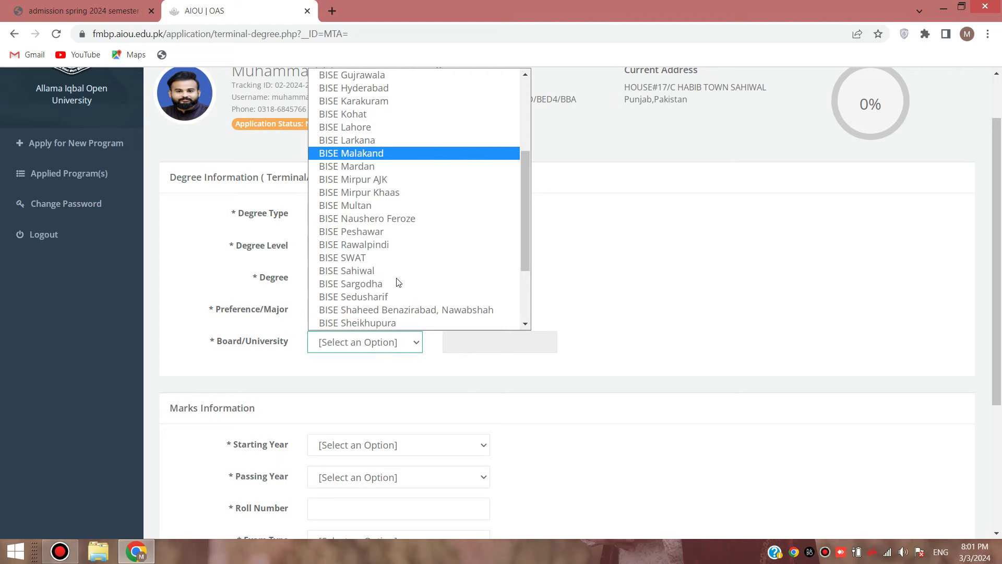
left_click(594, 283)
scroll(381, 376, "down", 3)
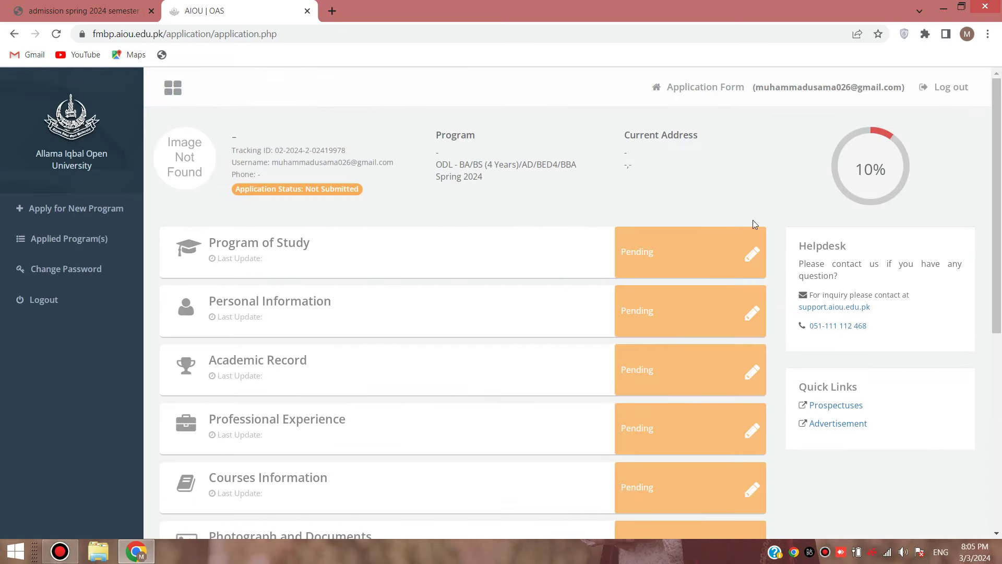
Open the application's pending Program of Study section and set the program type to LOCAL
left_click(714, 255)
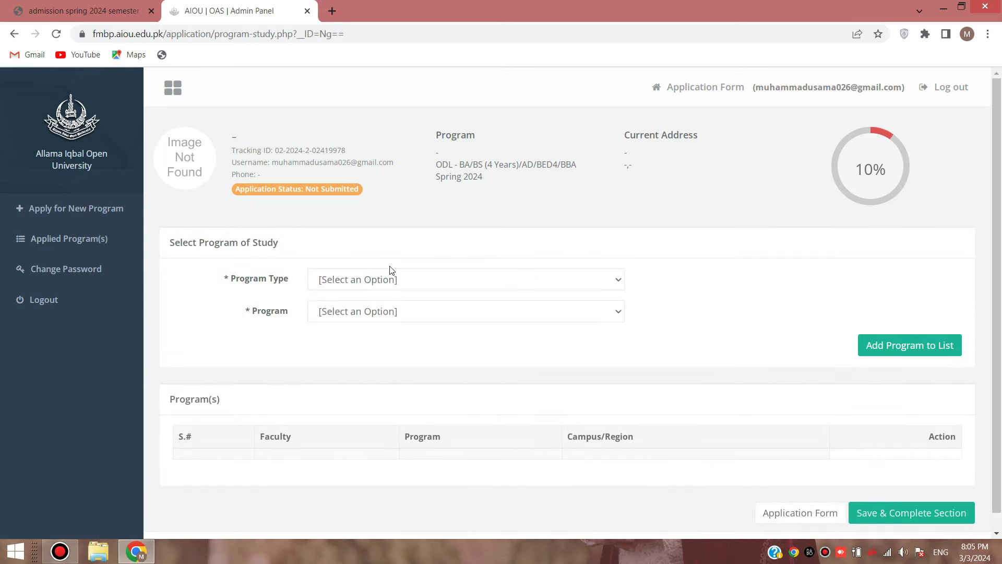
left_click(384, 284)
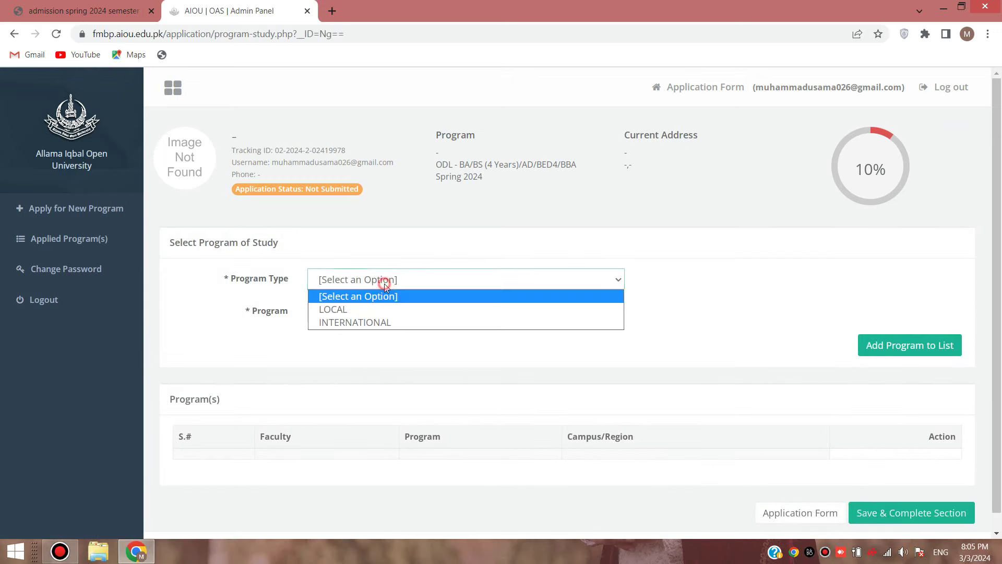
left_click(343, 309)
left_click(347, 279)
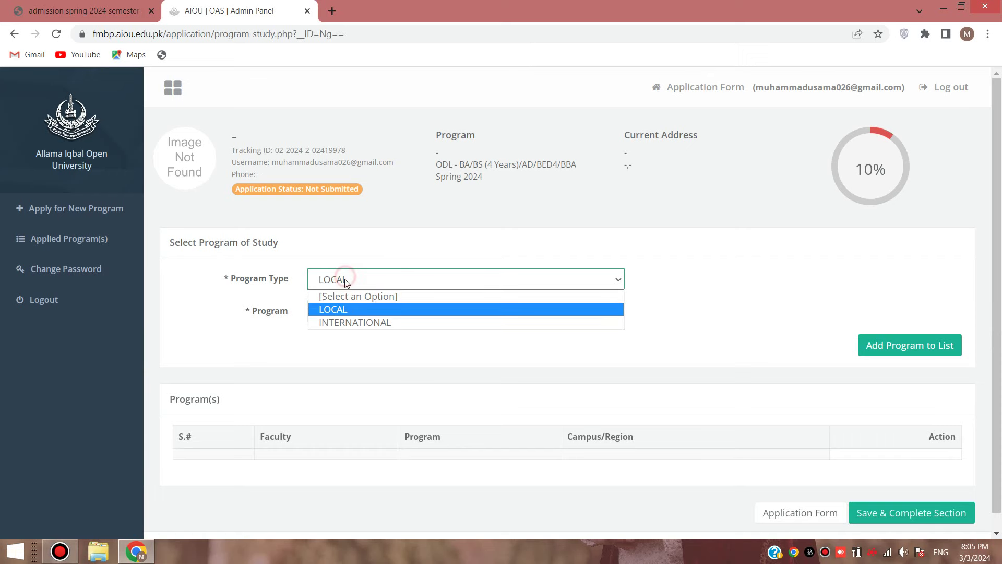
left_click(342, 311)
Examine the list of programs offered for the local program type
left_click(340, 311)
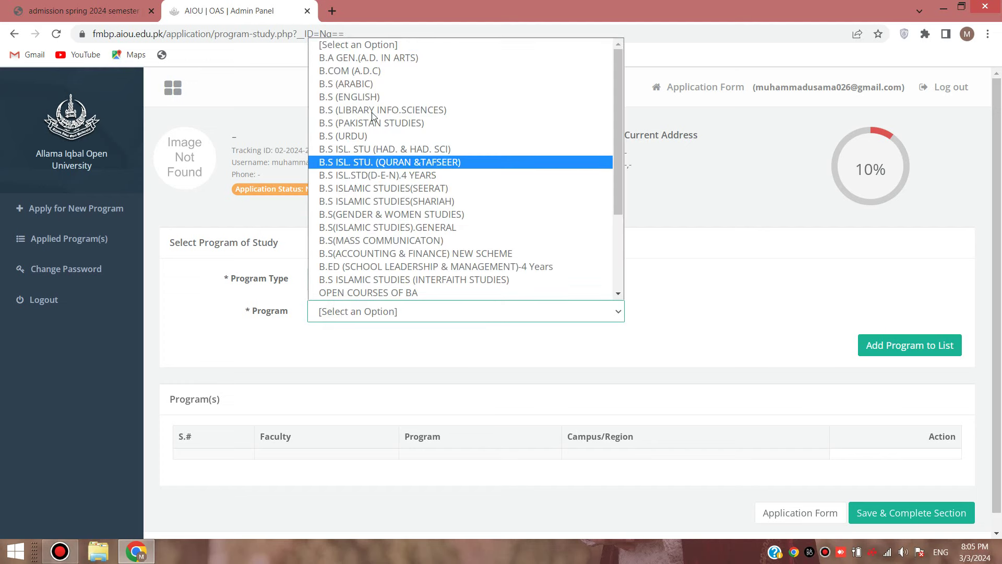
scroll(379, 154, "down", 3)
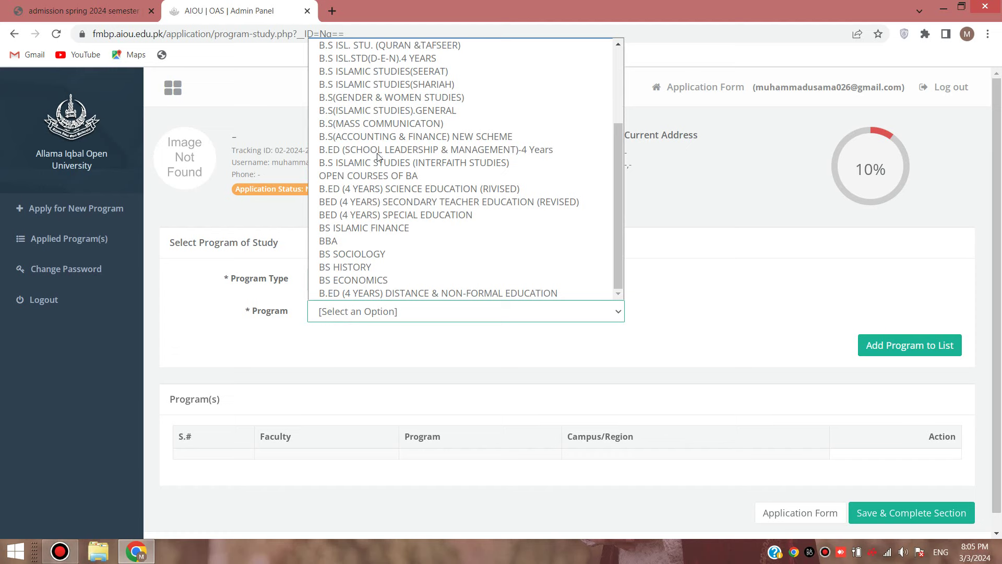
scroll(391, 243, "up", 1)
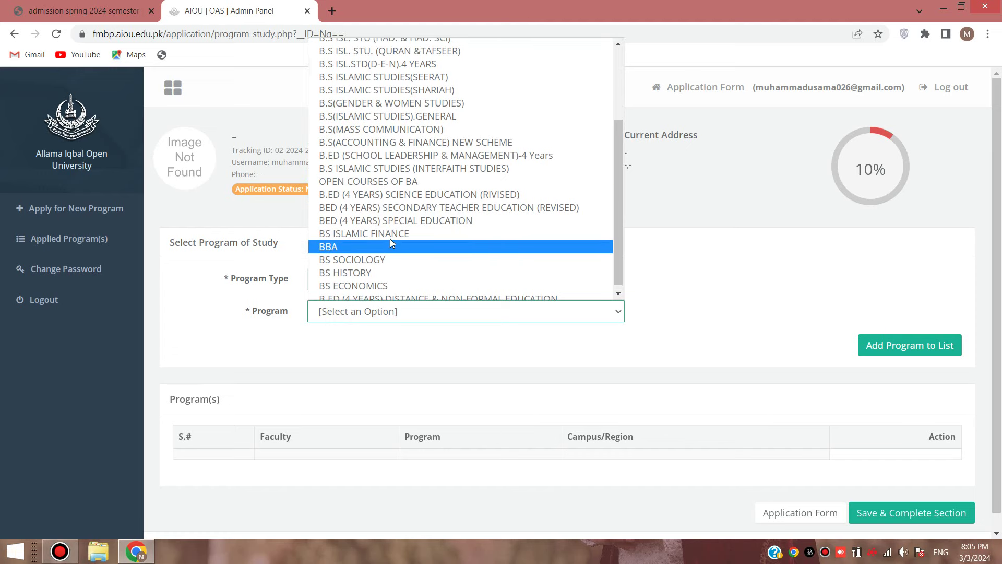
scroll(391, 241, "up", 3)
scroll(391, 245, "down", 3)
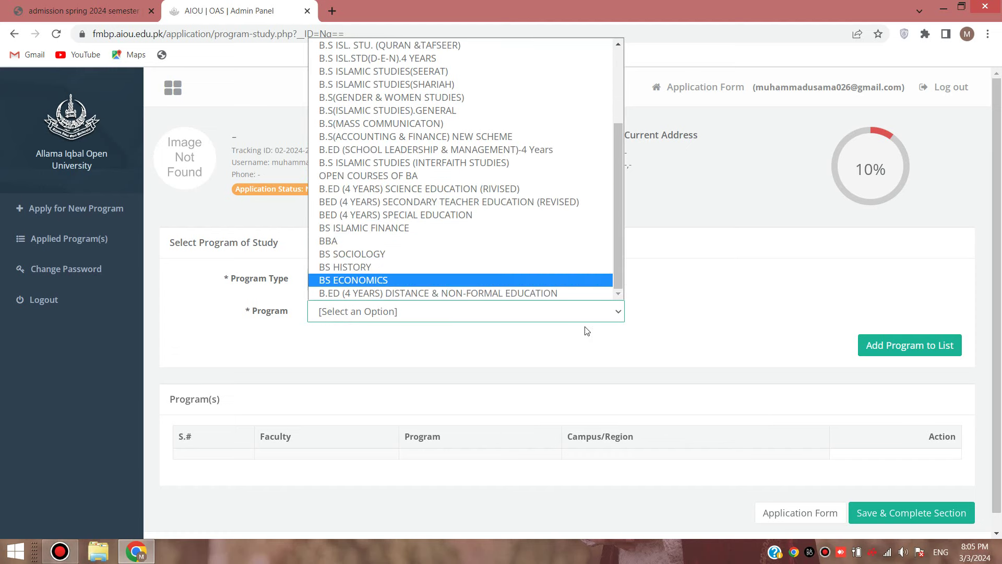
scroll(585, 331, "down", 1)
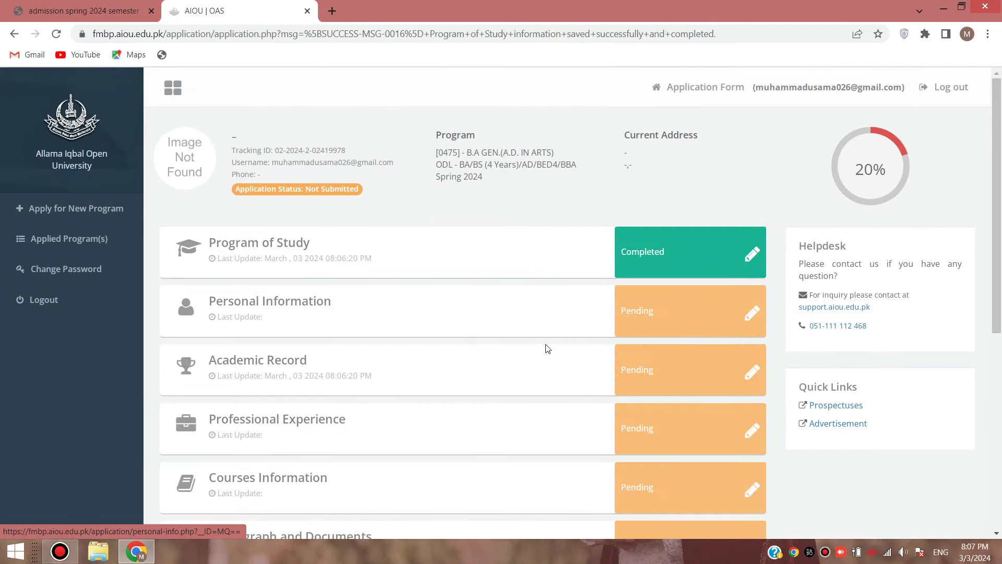
Open the application's pending Personal Information section at the biographical data fields
left_click(700, 314)
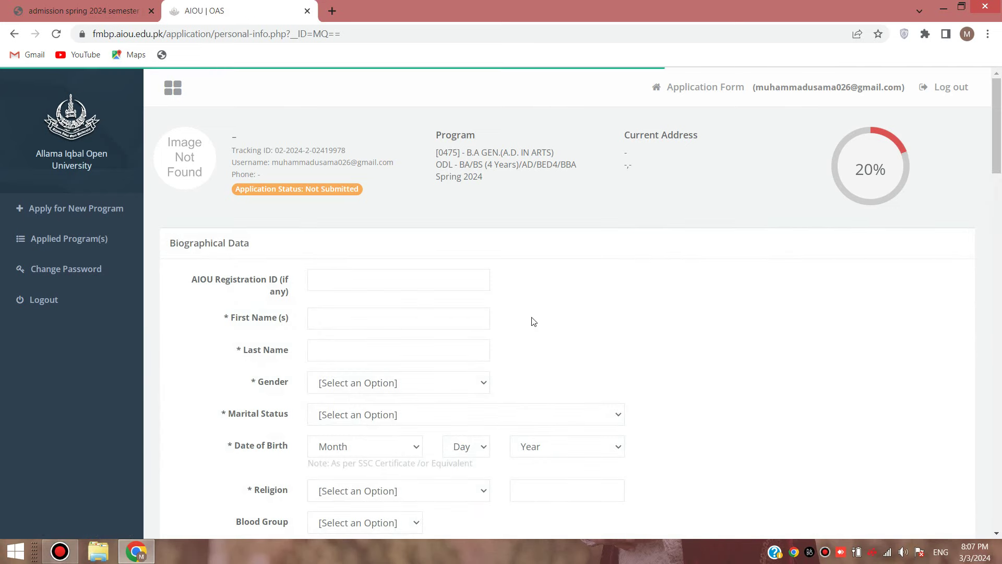
scroll(373, 339, "down", 1)
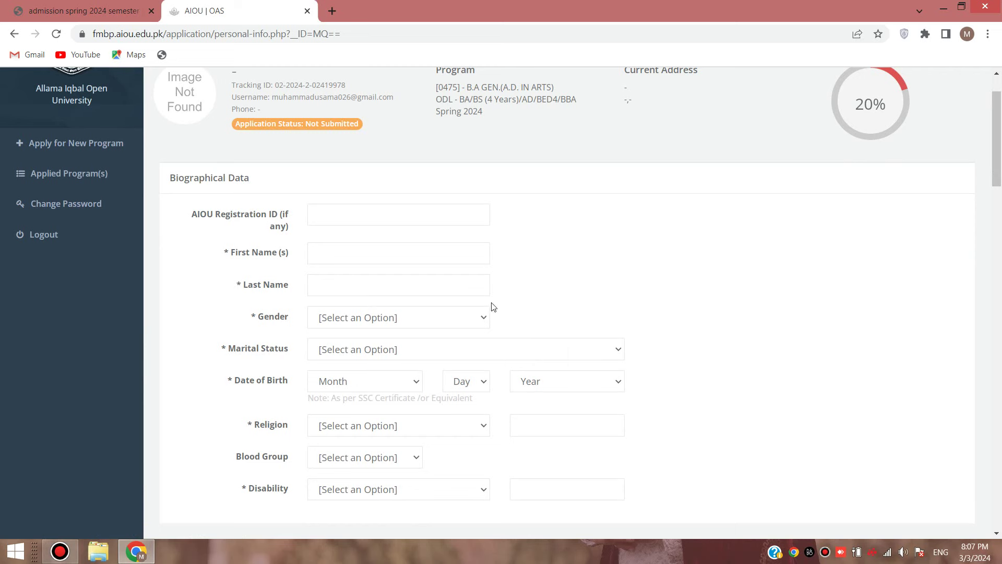
Examine the options offered for gender, marital status and month of birth in the biographical data
left_click(405, 320)
left_click(672, 272)
left_click(465, 354)
left_click(829, 327)
left_click(352, 386)
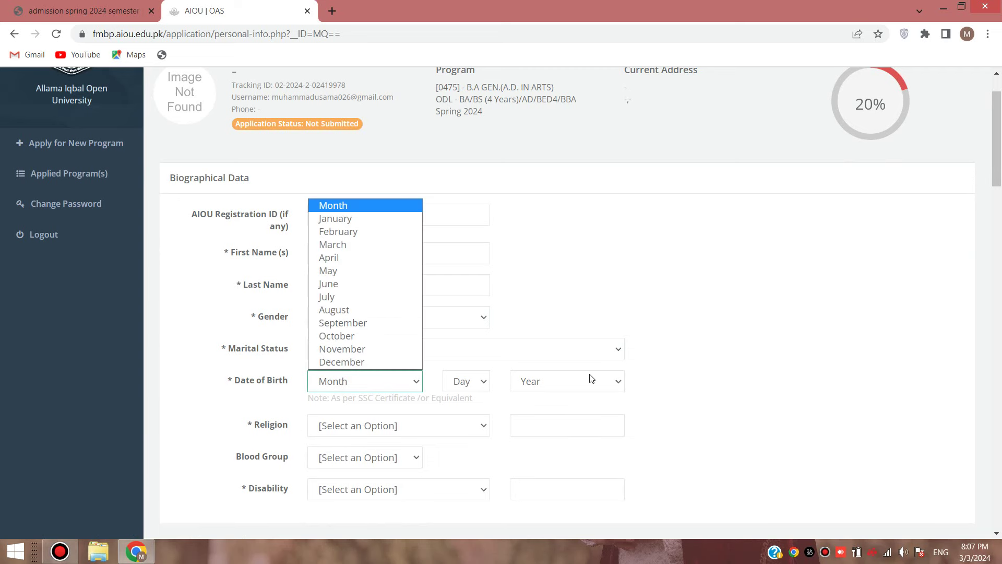
scroll(368, 417, "down", 2)
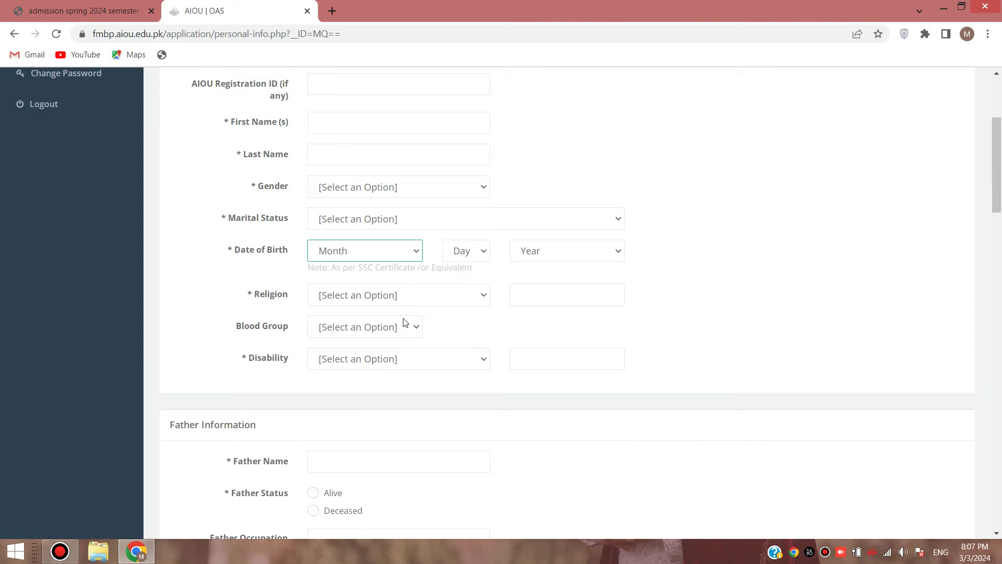
Set the religion to Muslim, and browse the blood group and disability options
left_click(432, 302)
left_click(366, 326)
left_click(366, 328)
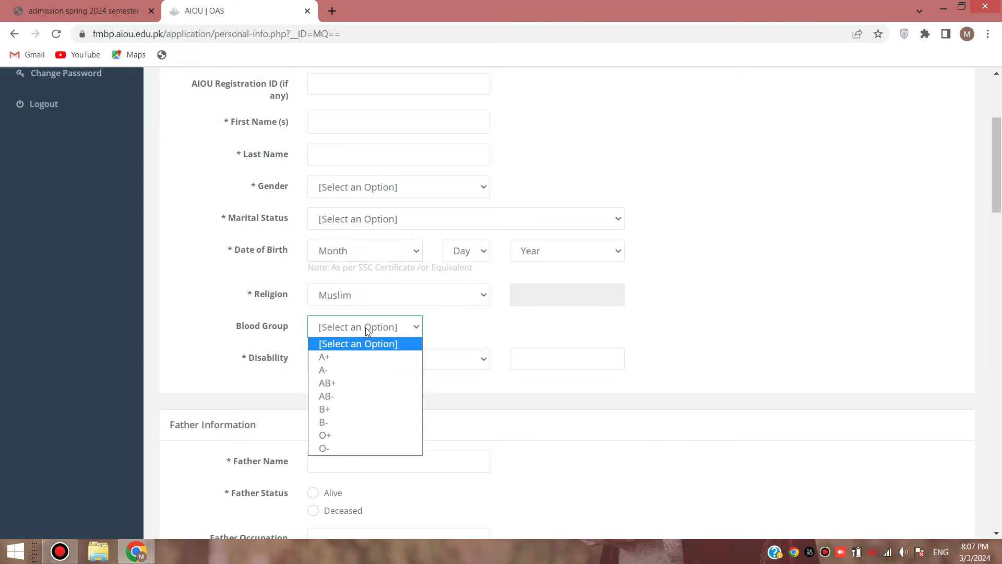
left_click(502, 338)
left_click(417, 355)
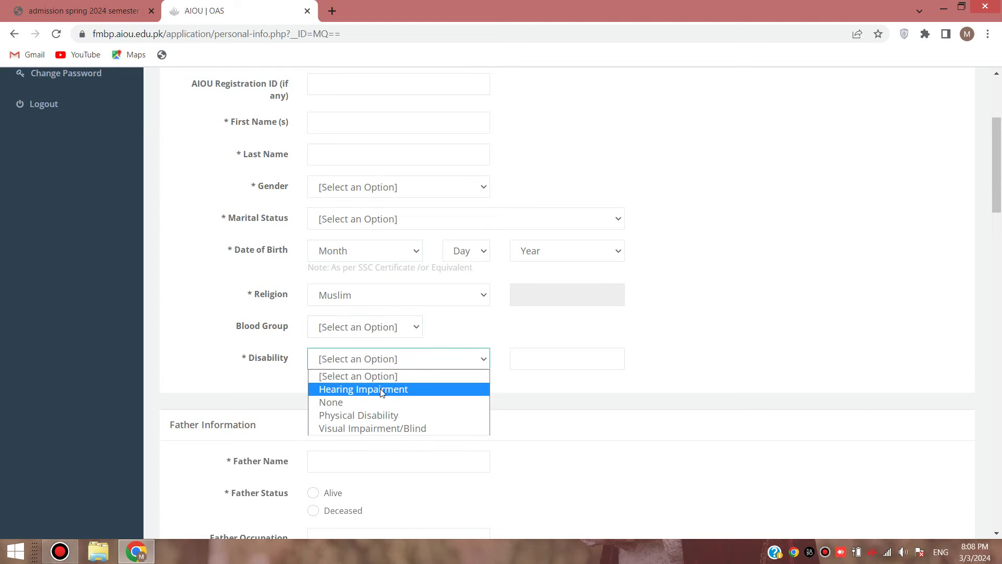
left_click(699, 387)
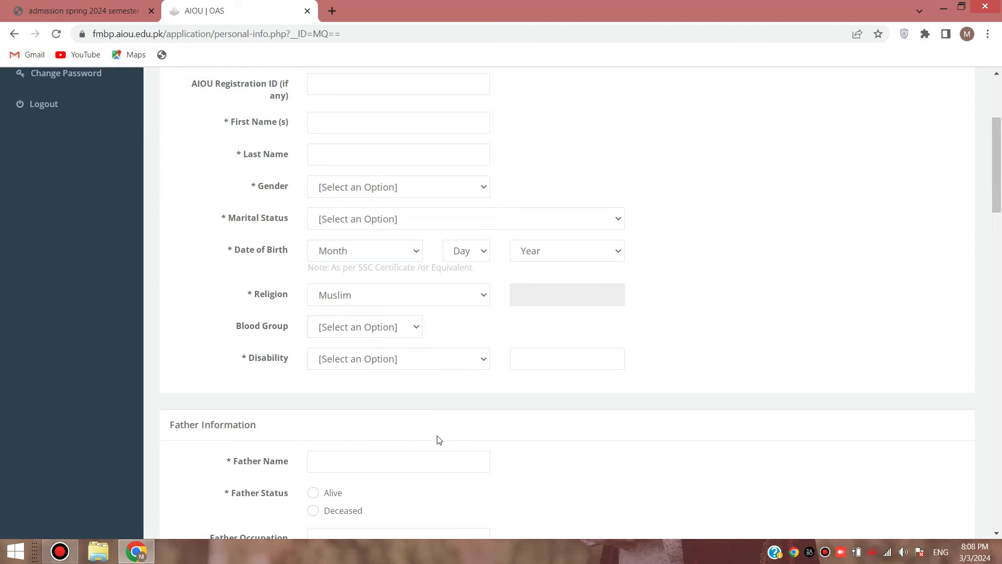
Examine the Father Information fields, including the occupation, mobile number and operator code options
scroll(358, 402, "down", 5)
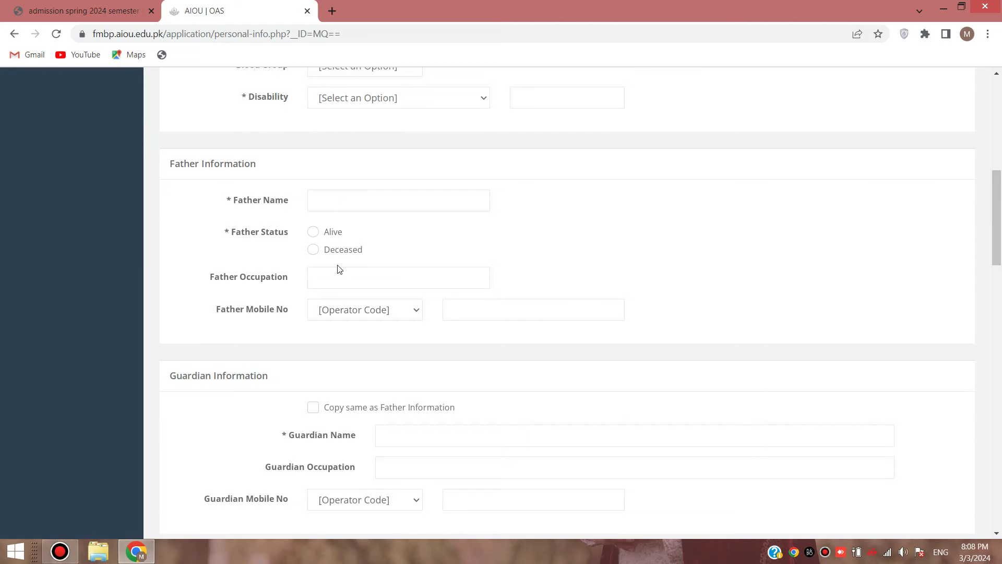
left_click(351, 278)
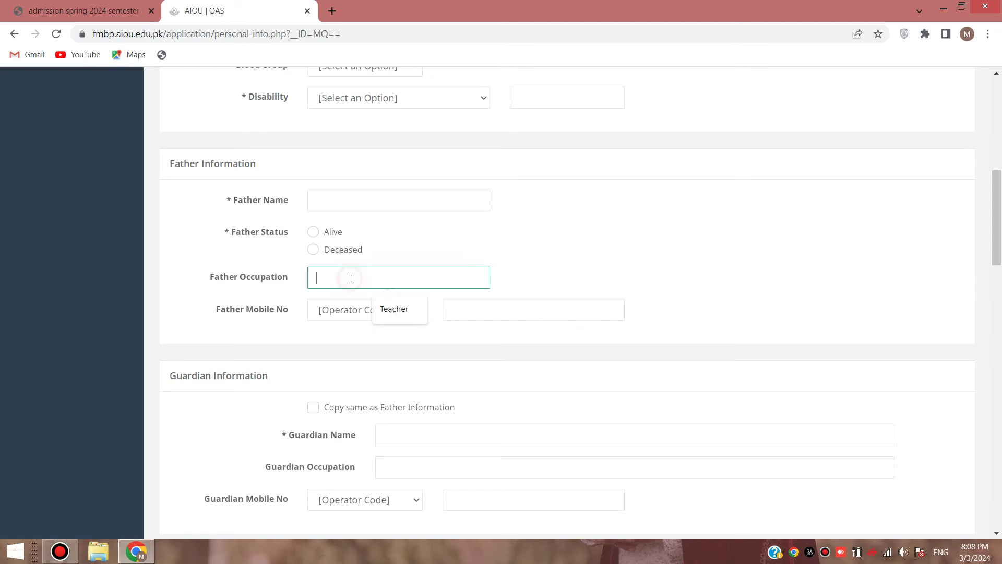
left_click(478, 309)
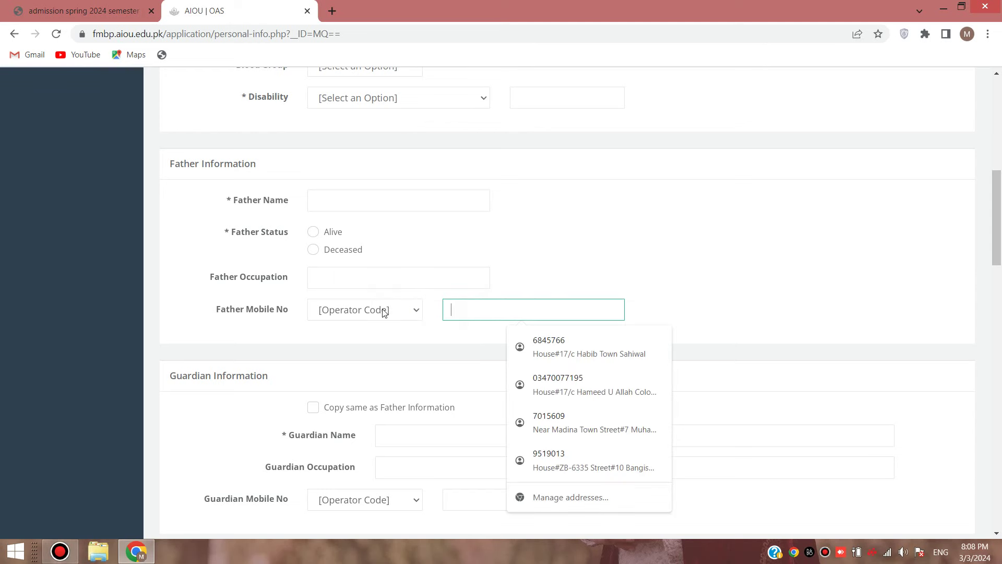
left_click(383, 311)
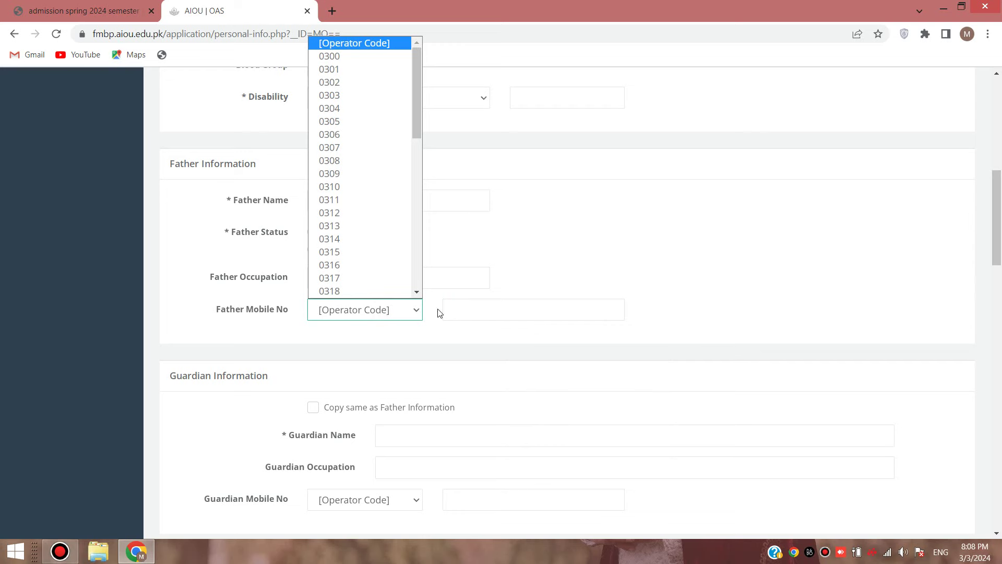
left_click(472, 308)
Examine the Guardian Information fields and the Nationality Information's CNIC / B-Form field
scroll(472, 307, "down", 5)
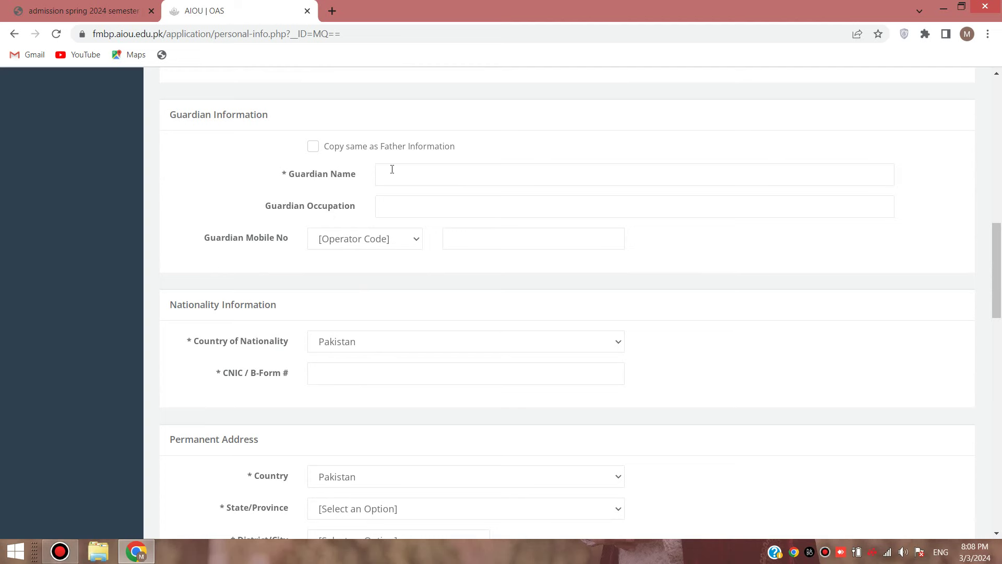
scroll(349, 264, "down", 2)
left_click(350, 251)
scroll(351, 252, "down", 1)
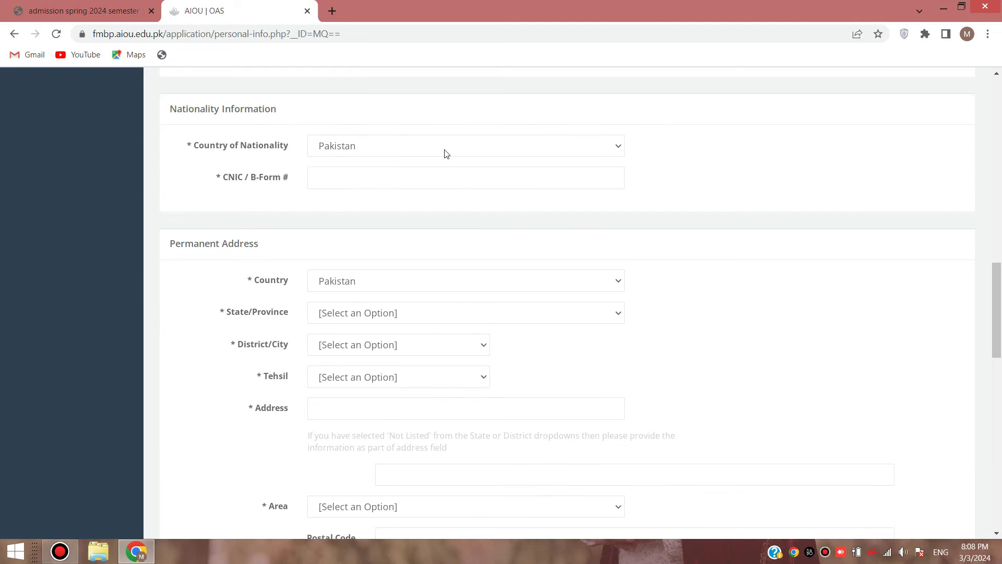
left_click(321, 176)
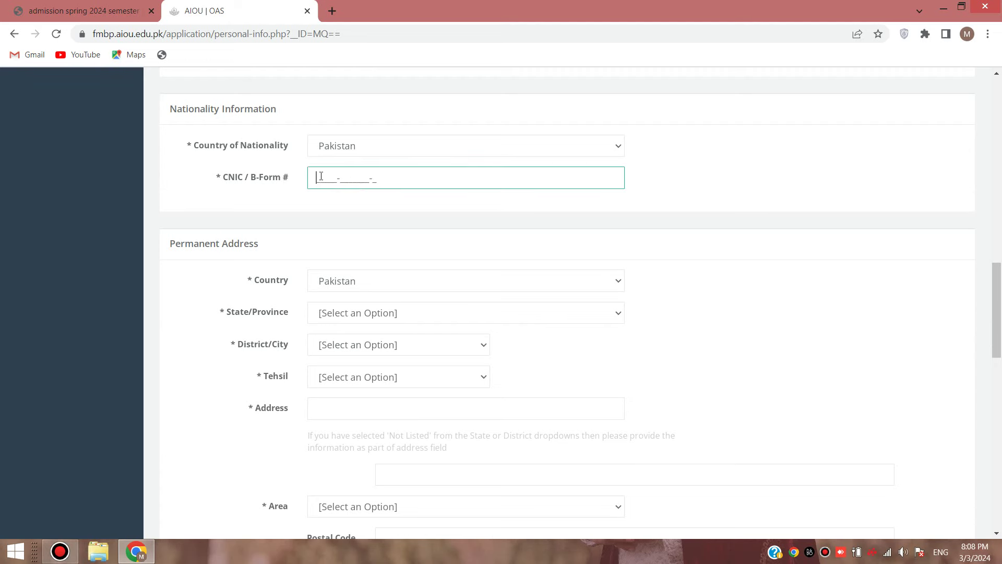
left_click(353, 249)
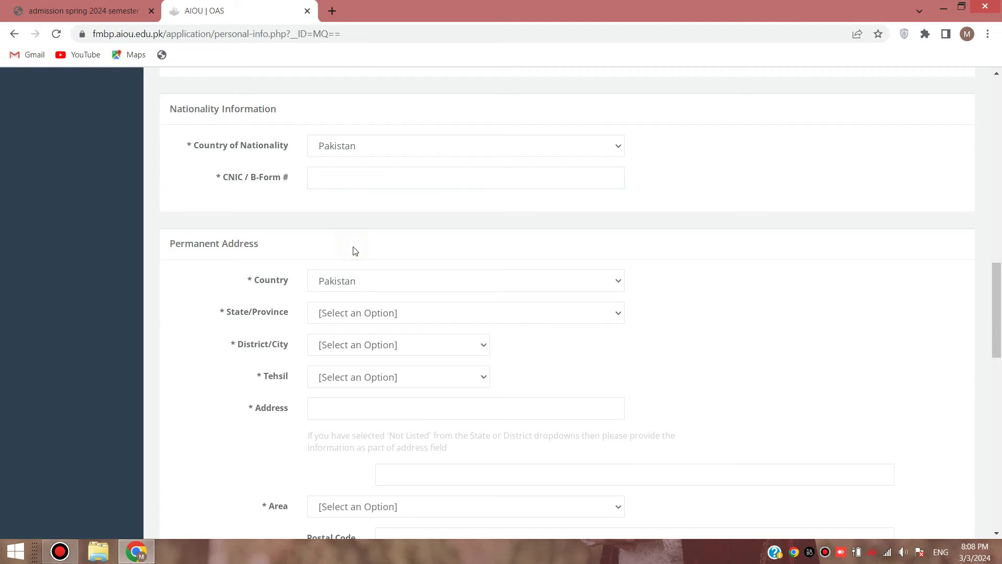
Examine the permanent address, mailing address, domicile, contact details and undertaking fields of the personal information form
scroll(355, 246, "down", 2)
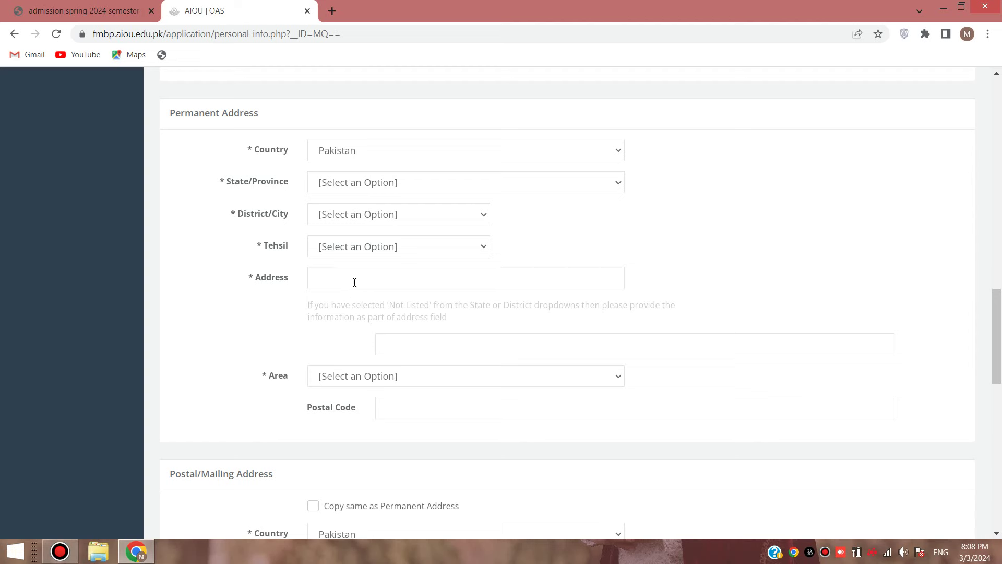
left_click(420, 381)
left_click(762, 349)
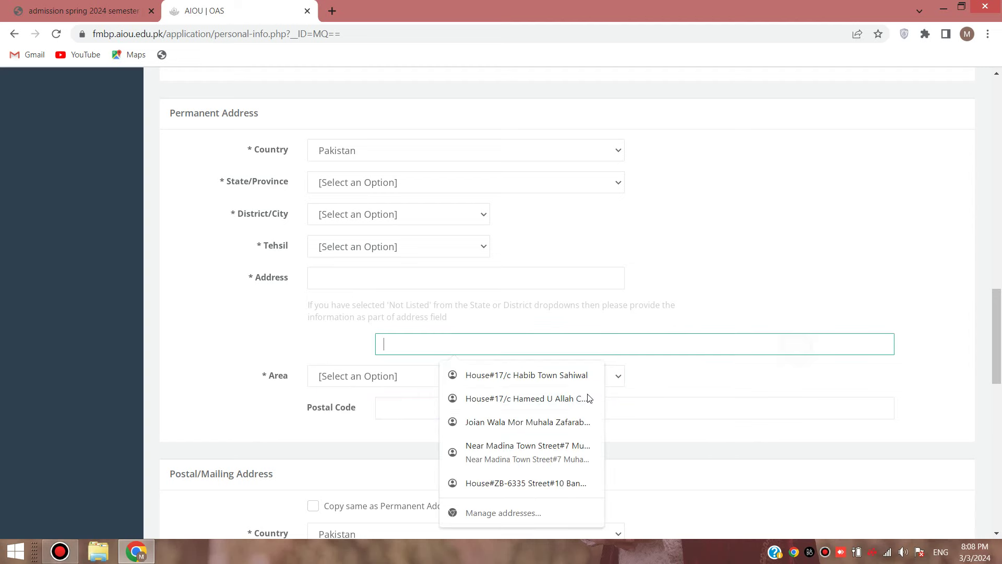
left_click(720, 380)
scroll(558, 381, "down", 5)
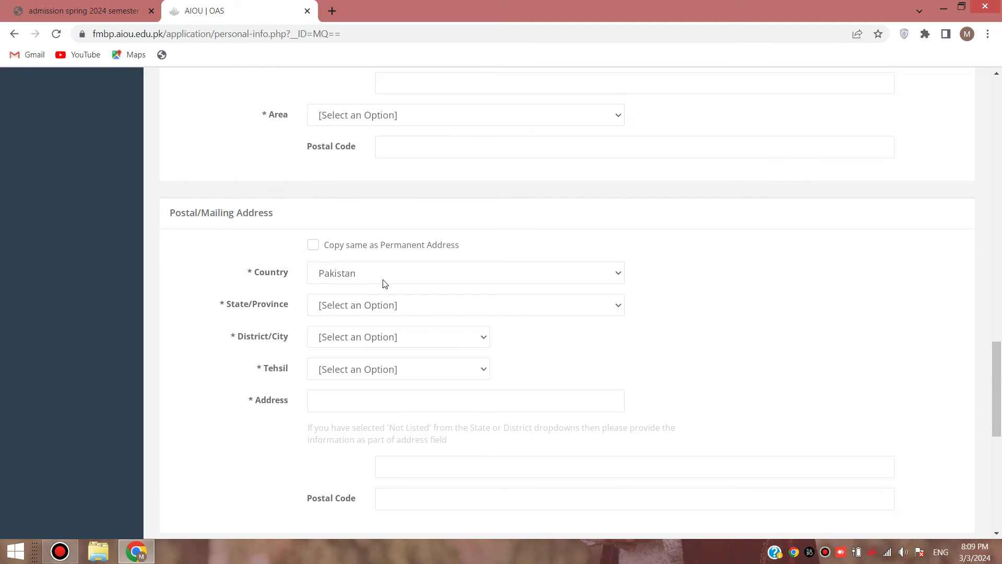
scroll(383, 283, "down", 7)
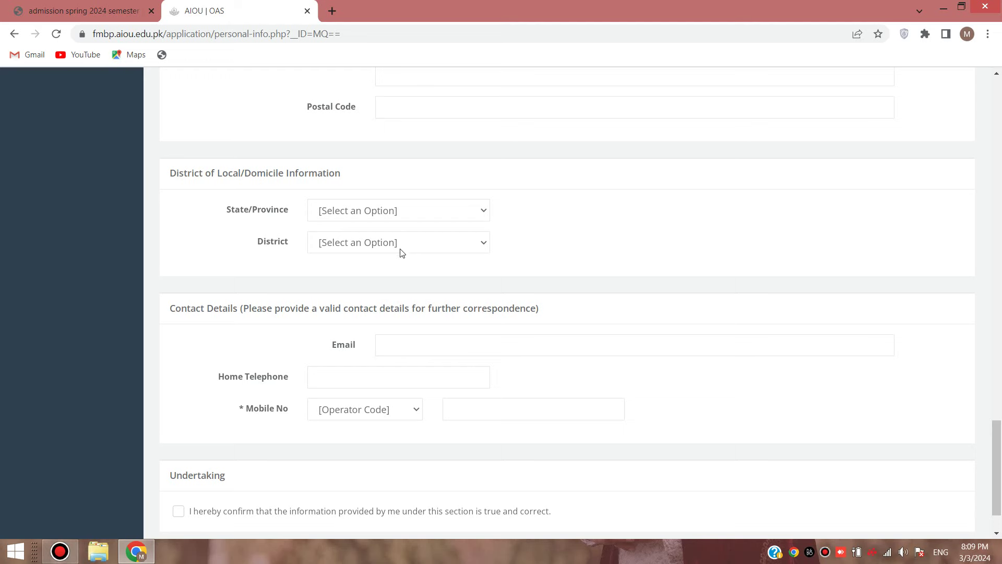
scroll(401, 253, "down", 2)
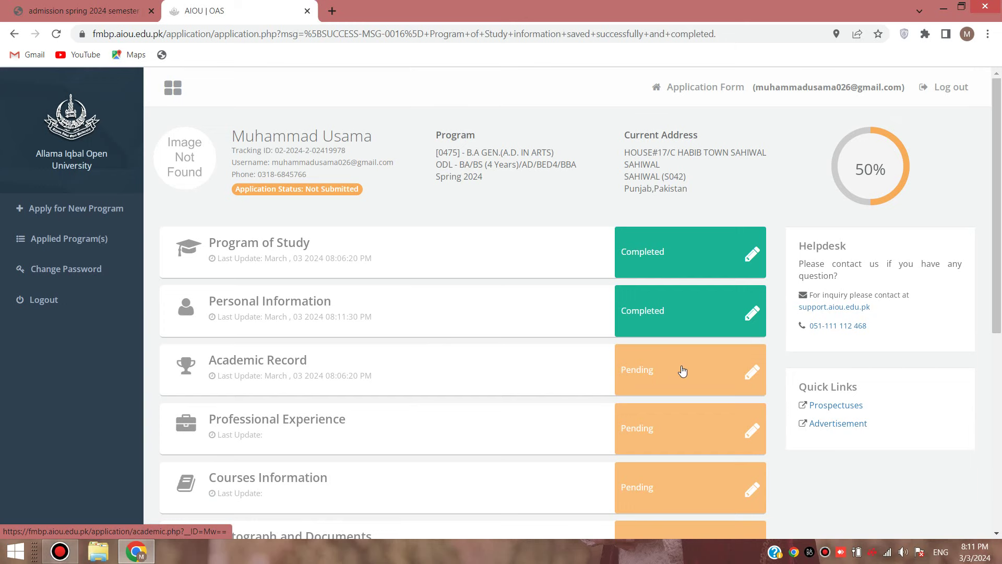
Open the application's pending Academic Record section and review its 14, 12 and 10 Years degree tables
left_click(731, 374)
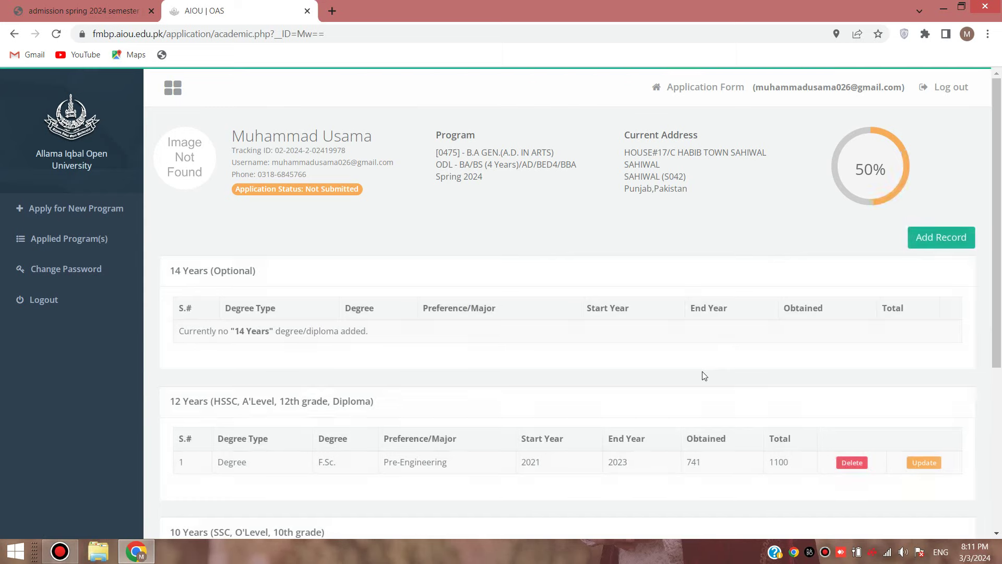
scroll(704, 375, "down", 3)
scroll(702, 371, "up", 1)
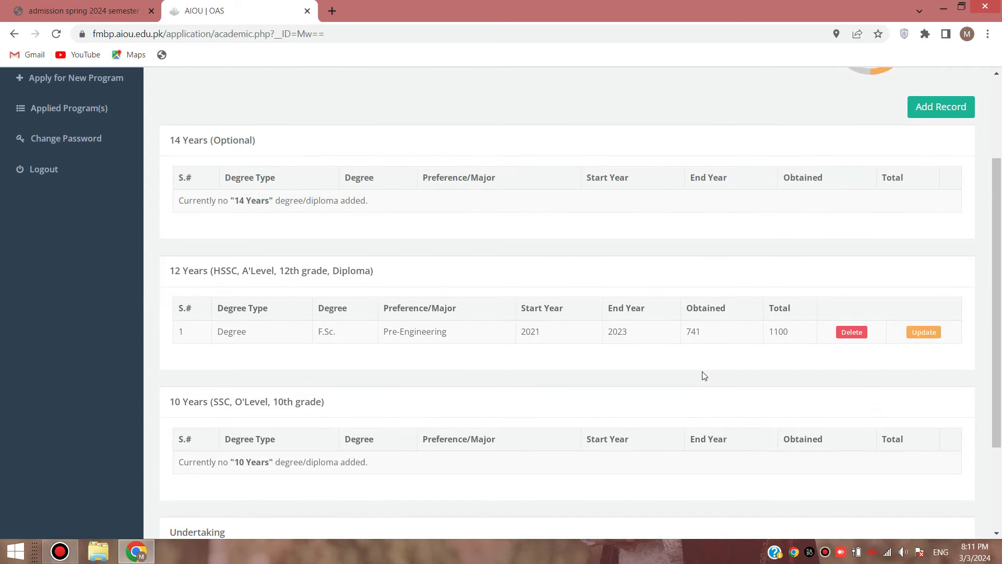
scroll(704, 375, "up", 2)
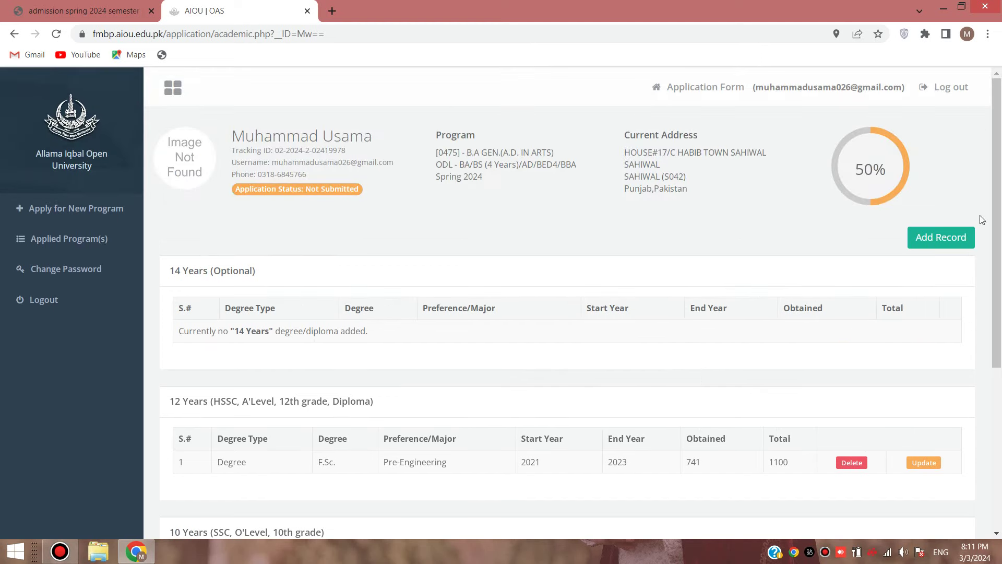
Start a new academic record with degree type Degree, degree level 10 Years and degree Matric
left_click(927, 247)
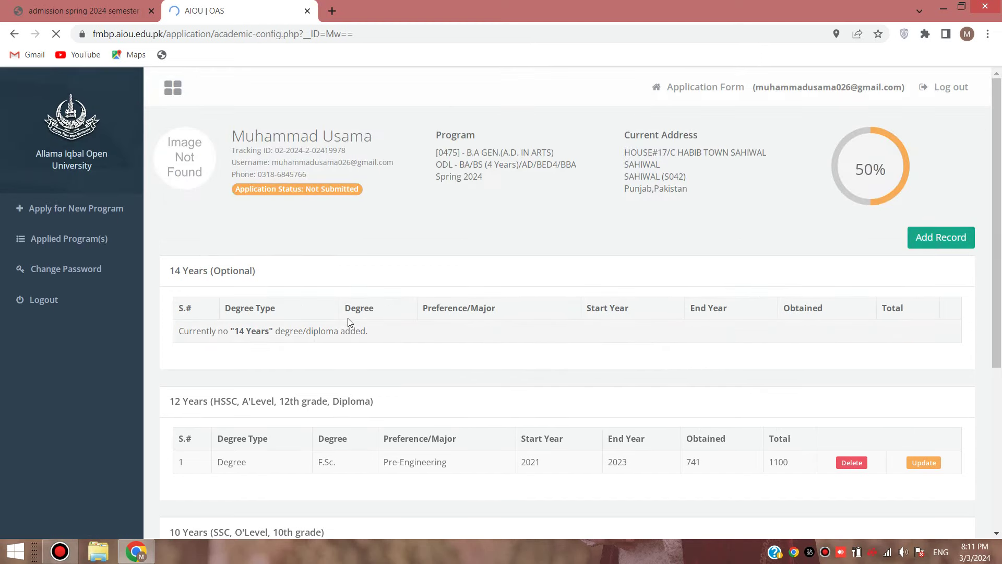
left_click(386, 279)
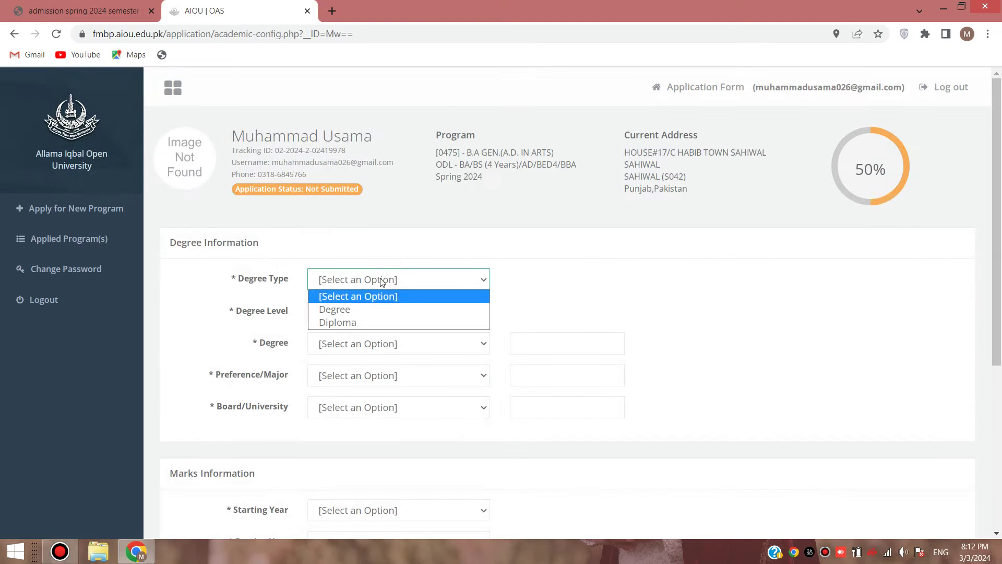
left_click(347, 310)
left_click(353, 316)
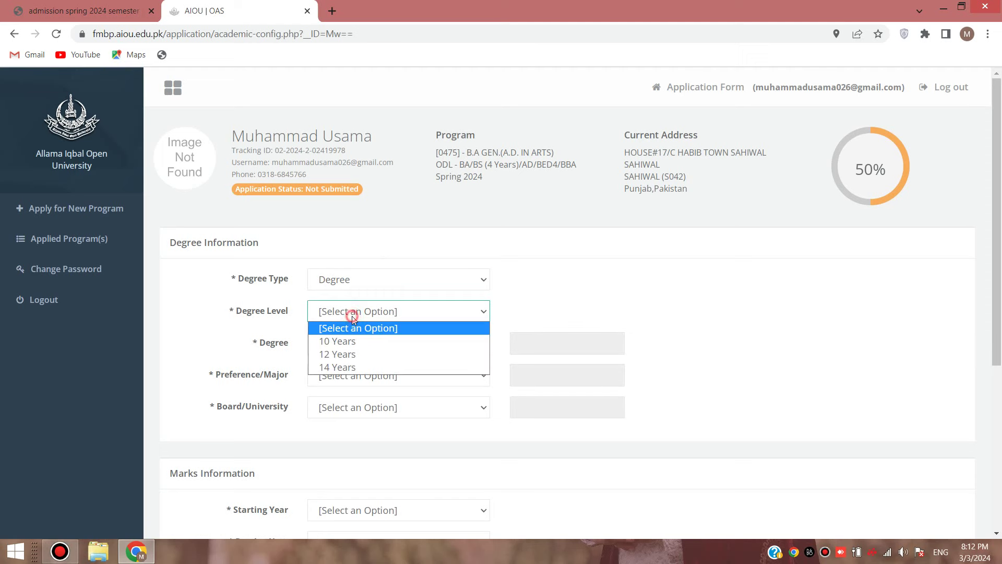
left_click(339, 341)
left_click(345, 344)
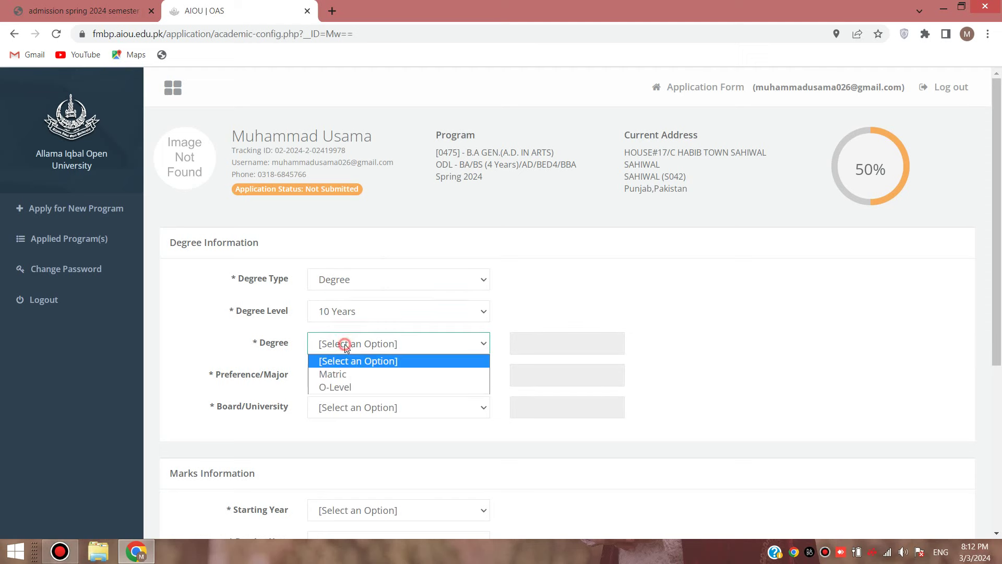
left_click(337, 375)
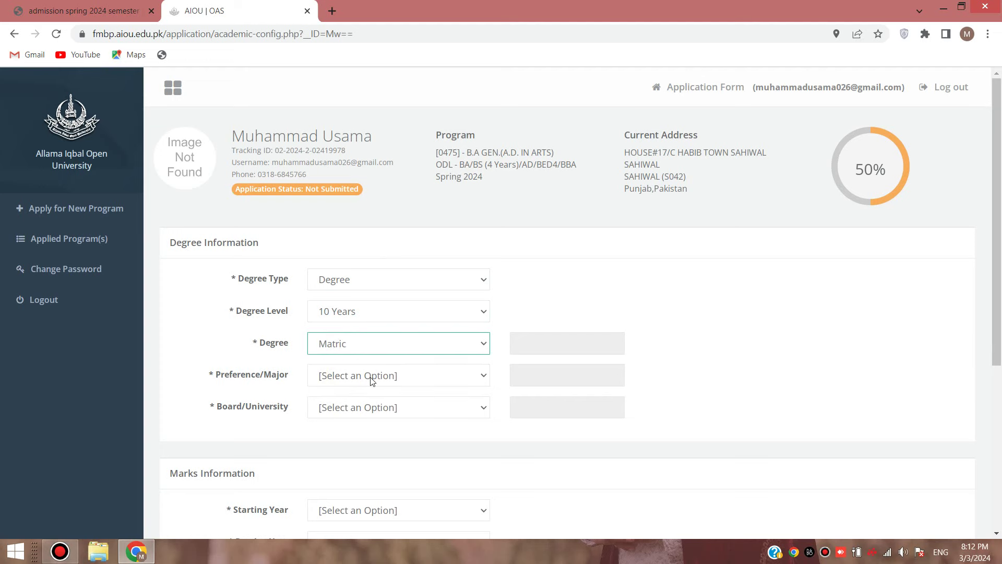
Open the pending Professional Experience section, then save and complete it without adding a work record
scroll(366, 395, "down", 5)
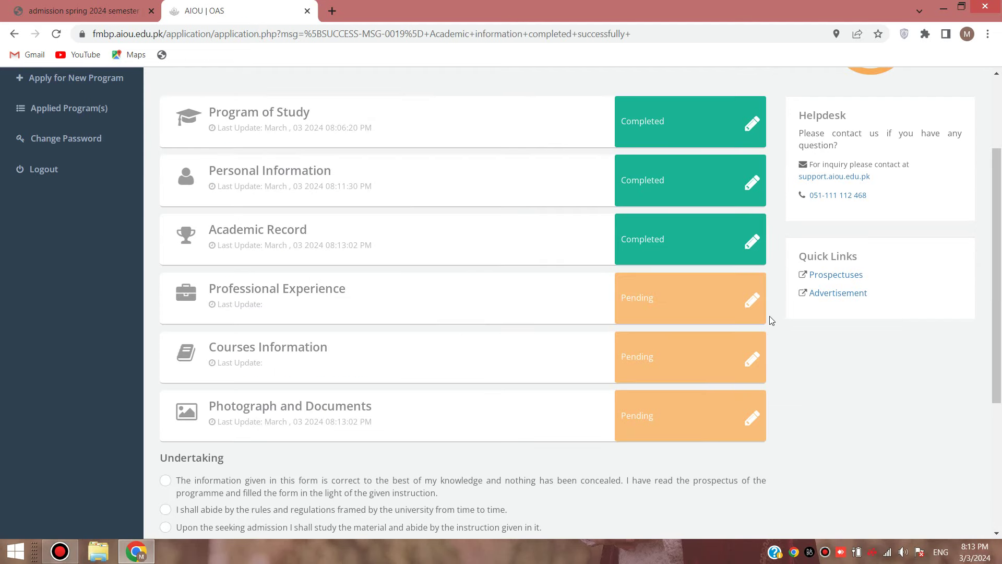
left_click(701, 303)
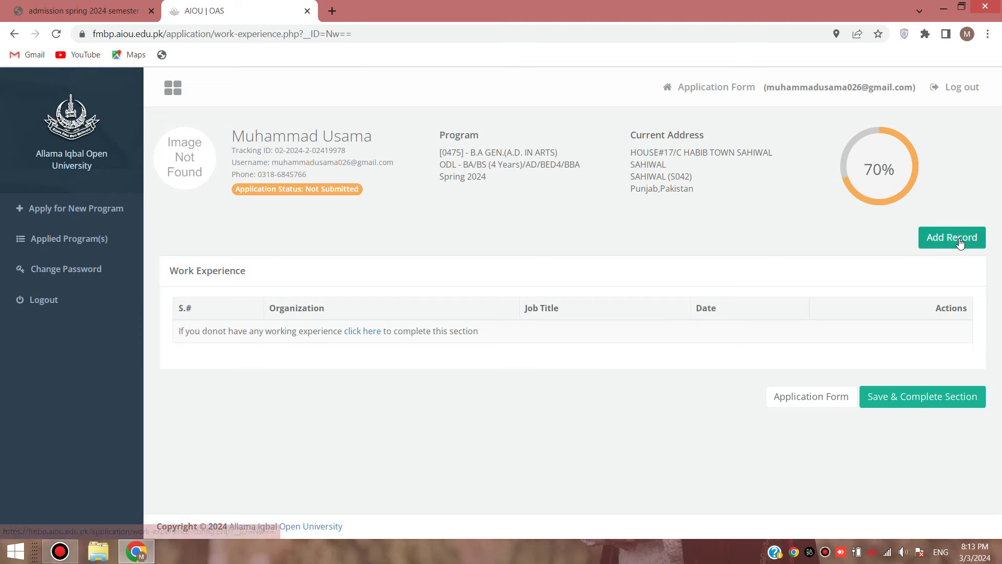
left_click(924, 402)
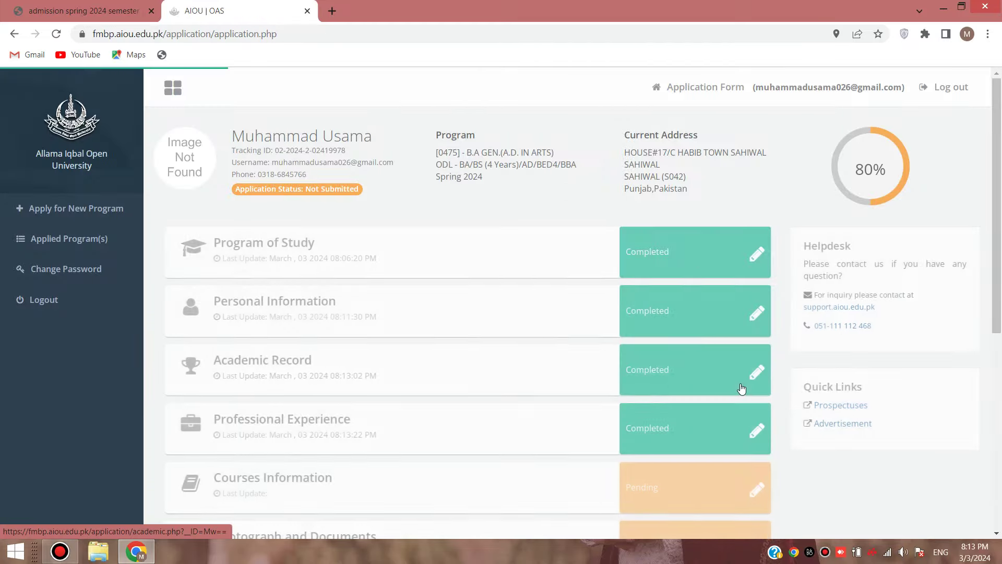
Open the pending Courses Information section, choose AIOU416 - ISLAMIAT as the third course, and browse the fourth course's electives
scroll(671, 360, "down", 3)
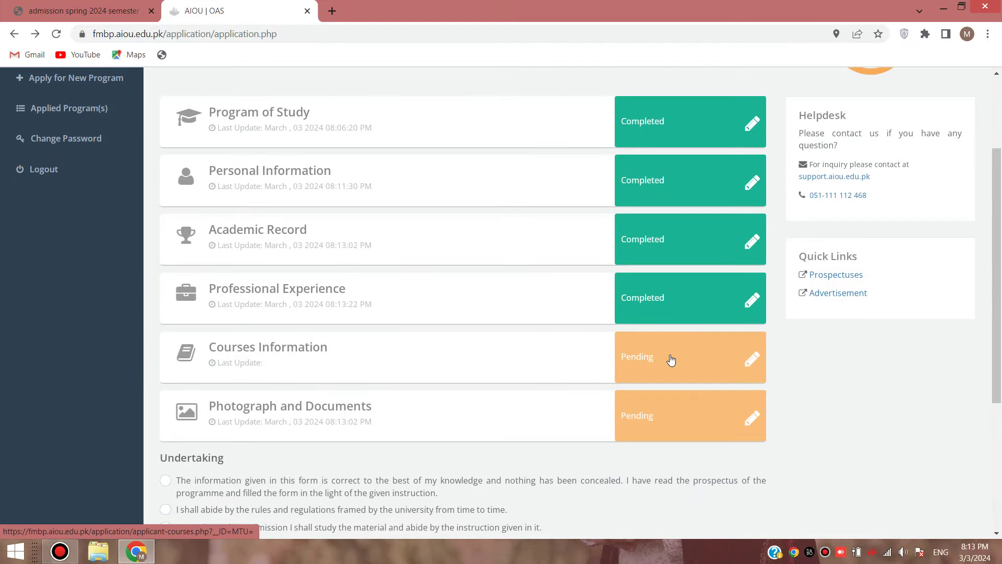
left_click(687, 366)
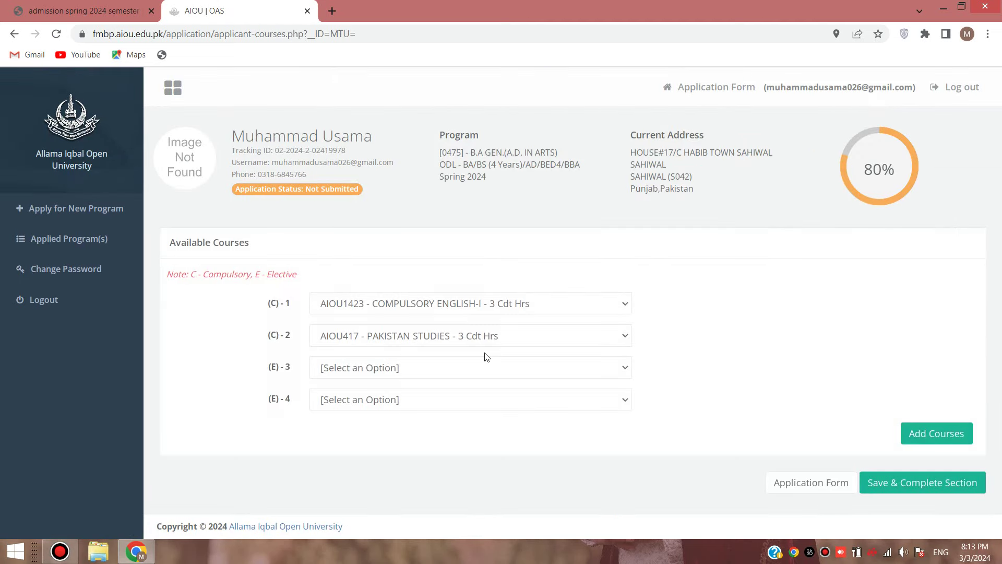
left_click(484, 367)
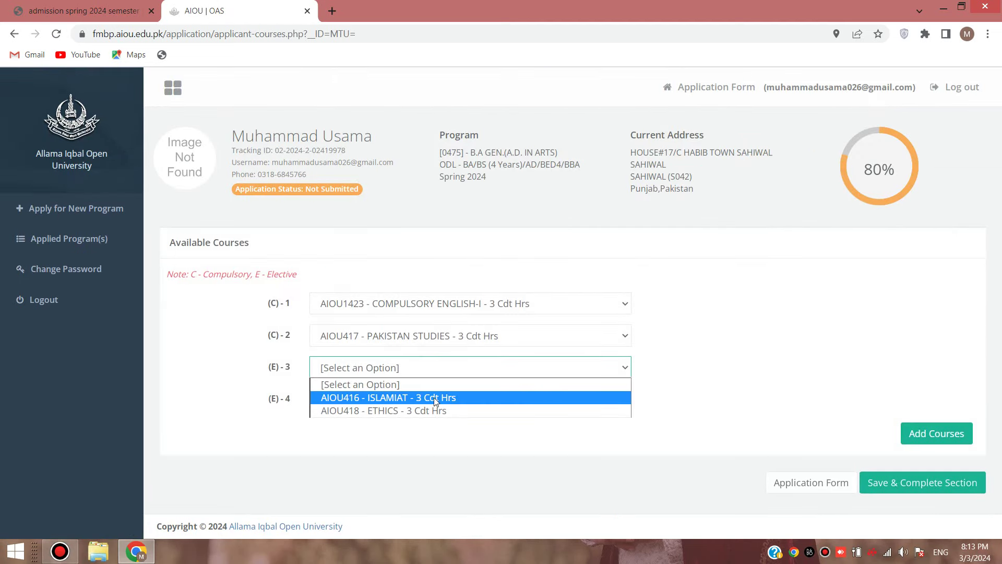
left_click(433, 397)
left_click(434, 399)
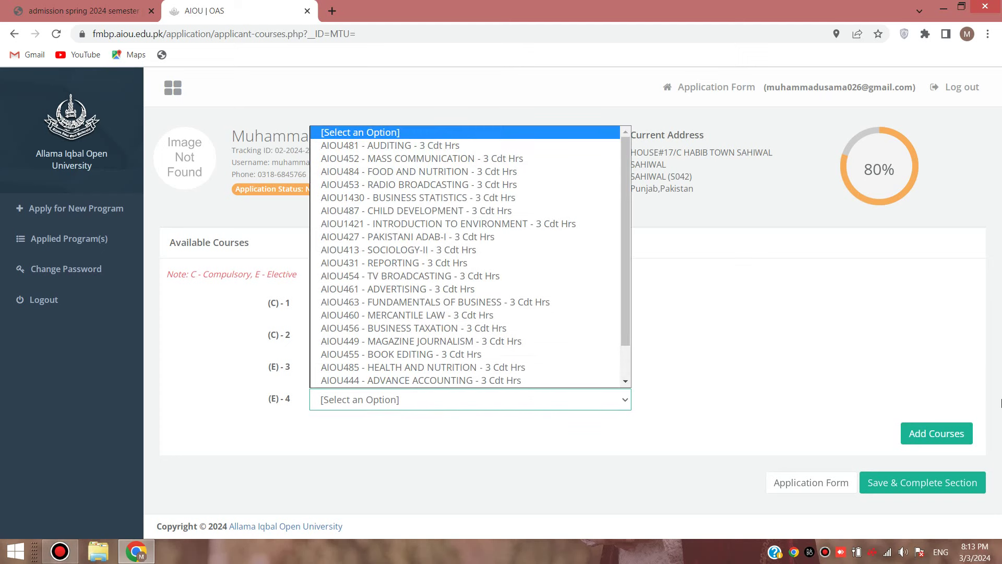
left_click(801, 405)
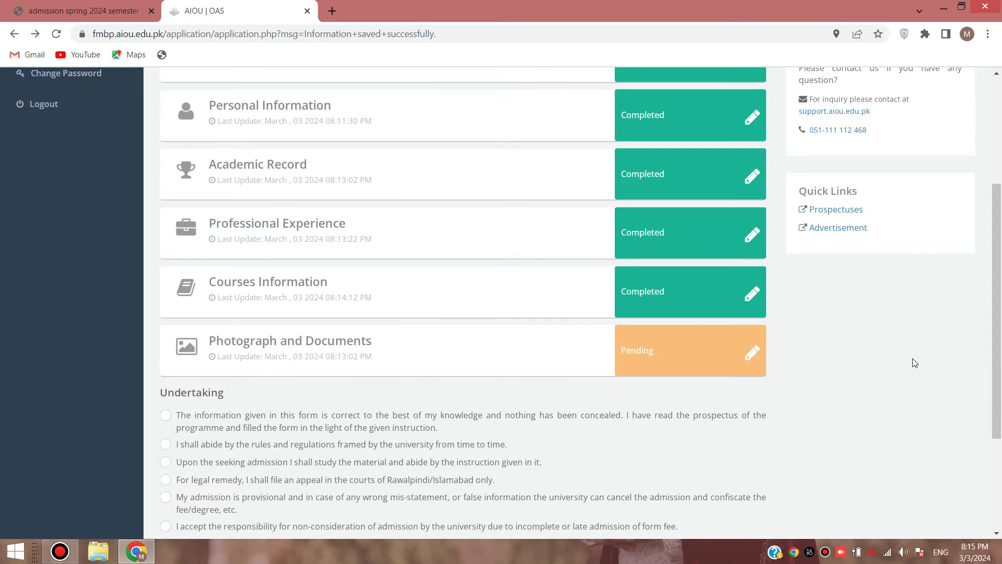
Open the pending Photograph and Documents section and review the required Applicant, Guardian and Academic document uploads
left_click(652, 352)
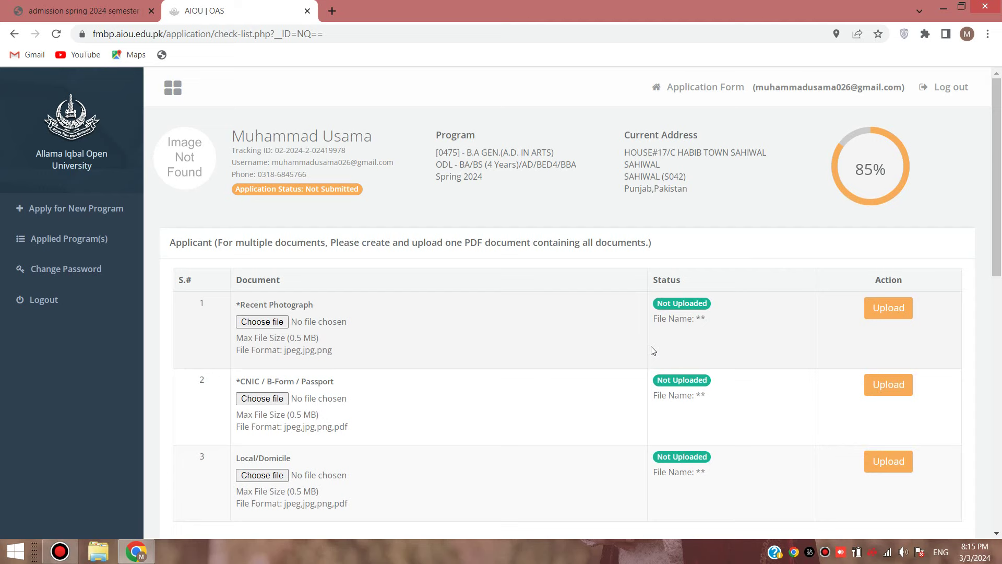
scroll(652, 353, "down", 2)
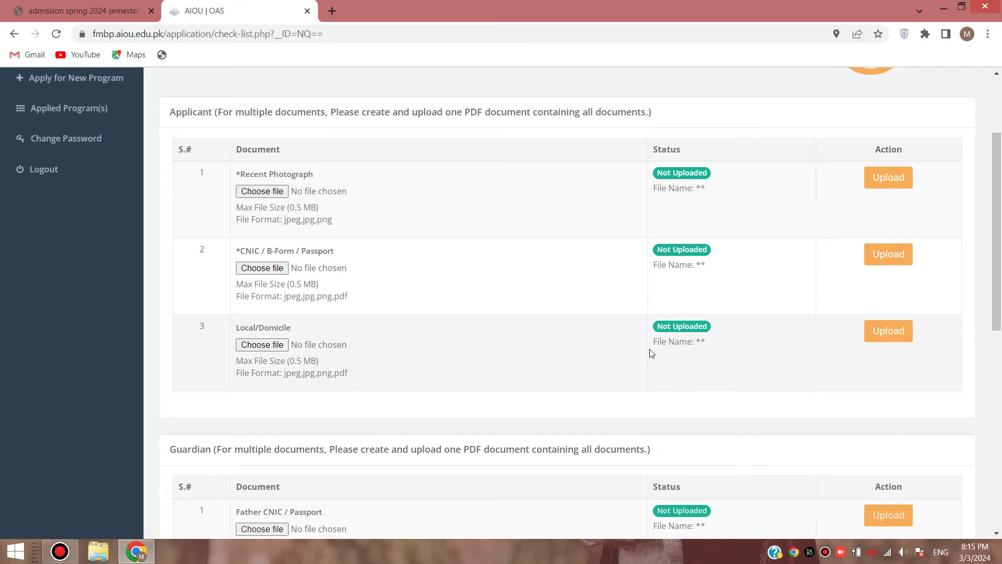
scroll(652, 353, "down", 2)
scroll(651, 353, "down", 2)
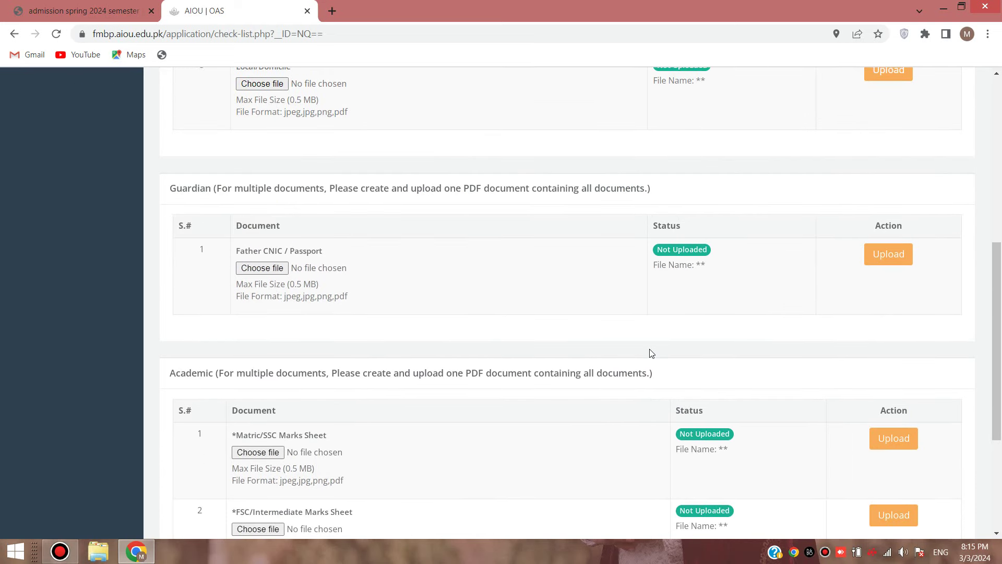
scroll(652, 353, "down", 2)
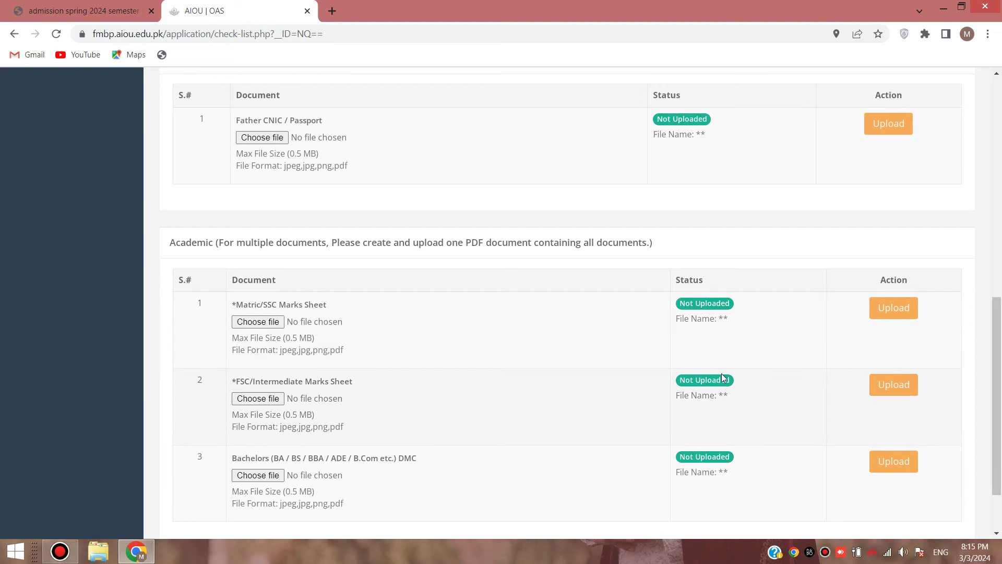
scroll(721, 374, "down", 2)
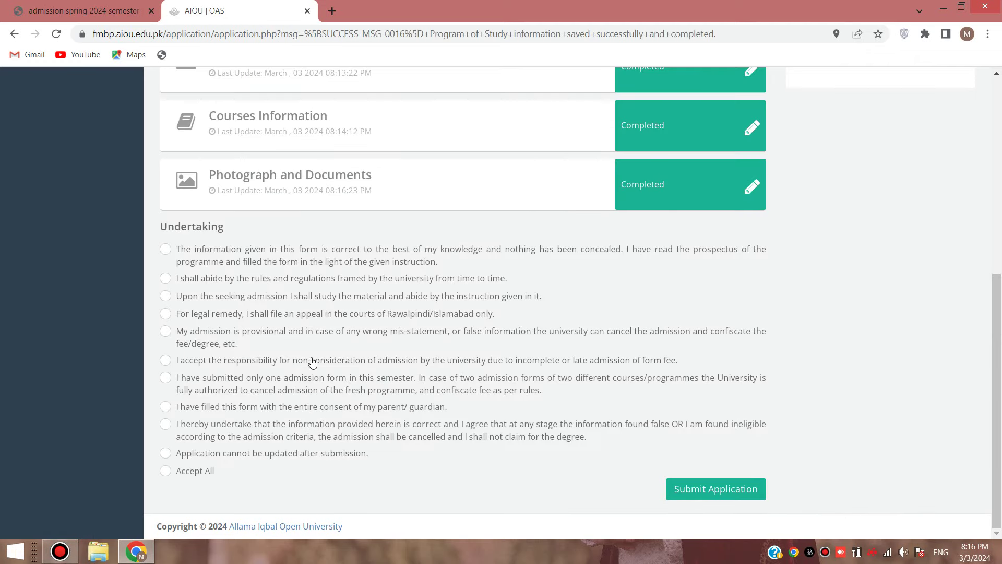
Accept all the undertaking statements, then submit the application and confirm the submission
left_click(168, 472)
left_click(728, 496)
left_click(528, 390)
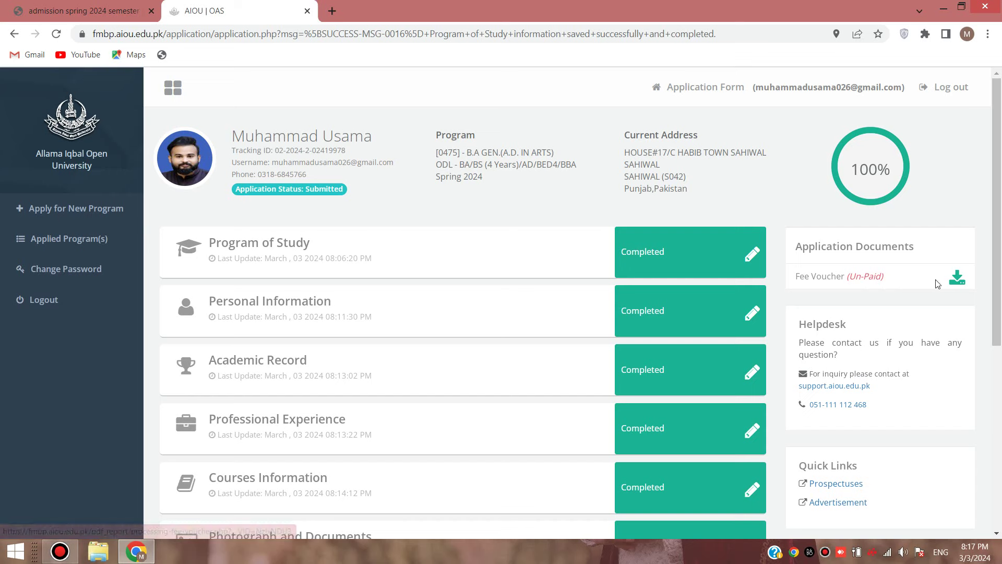
Download the unpaid Fee Voucher from the application documents, view it, and return to the application page
left_click(958, 279)
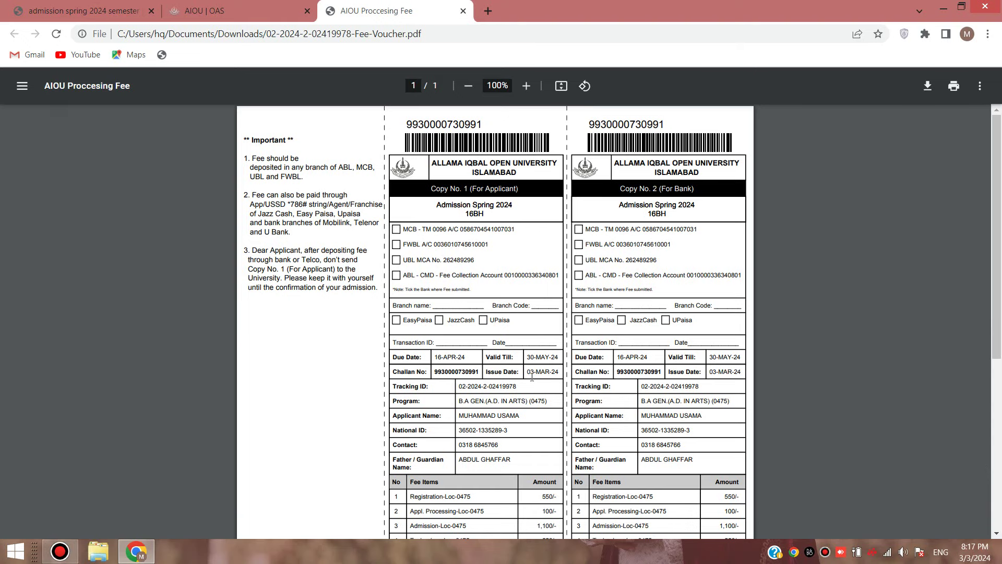
key("ctrl+shift+Tab")
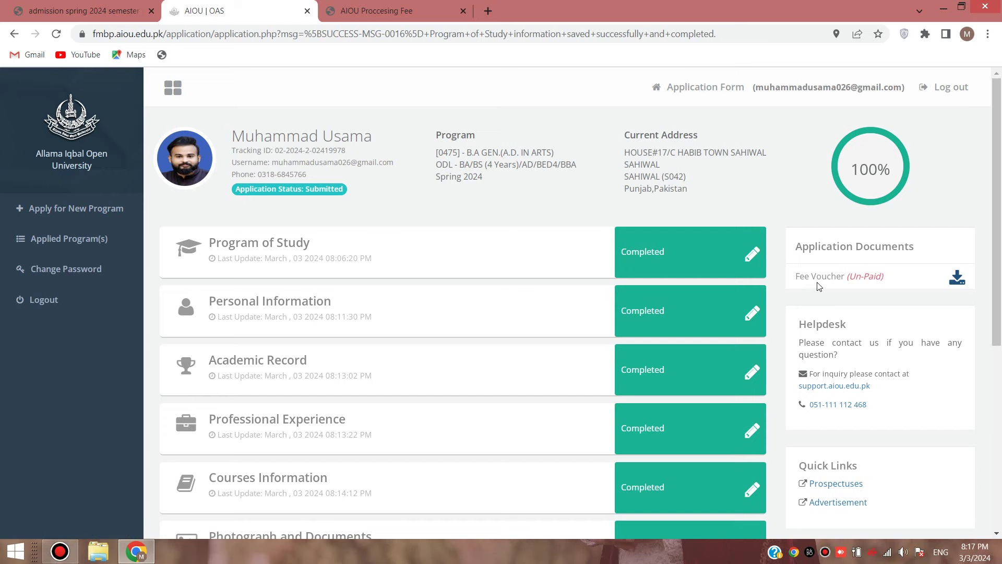